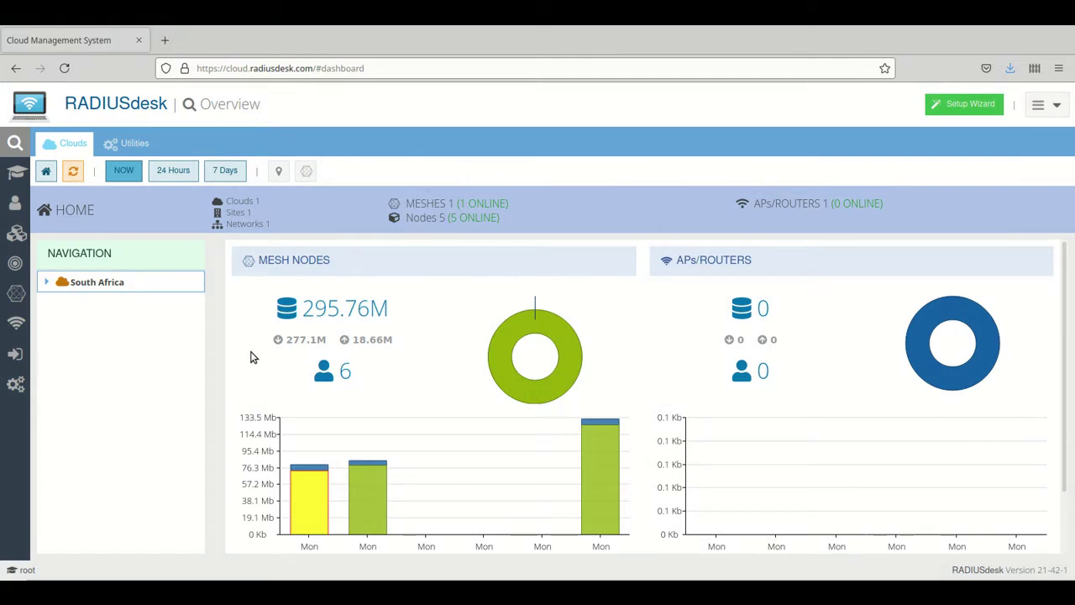
Open the mesh networks list and view the overview of the Mesh-9 network
click(307, 172)
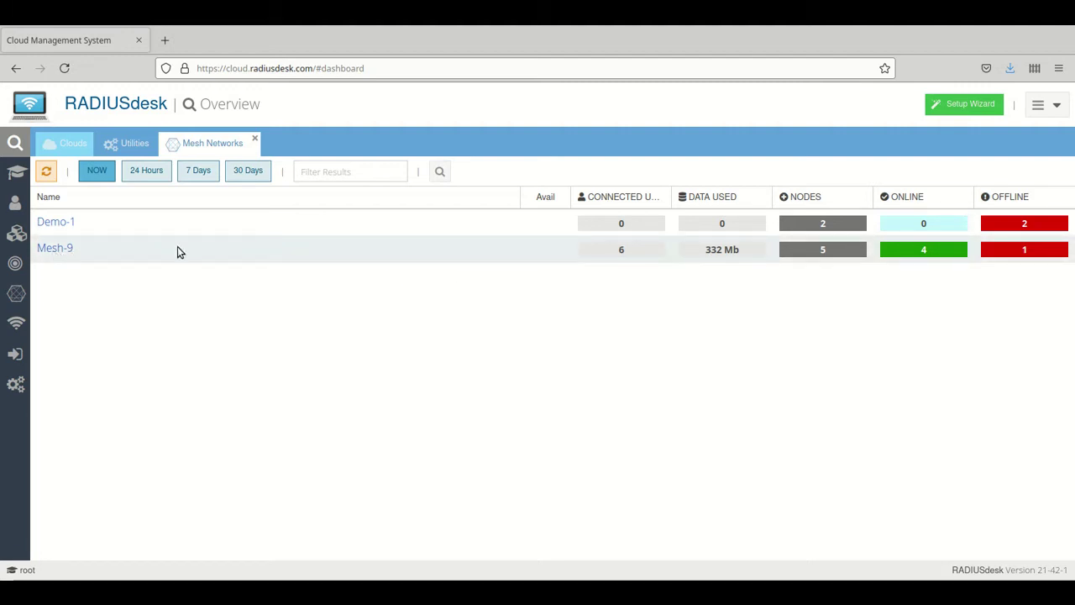
click(129, 250)
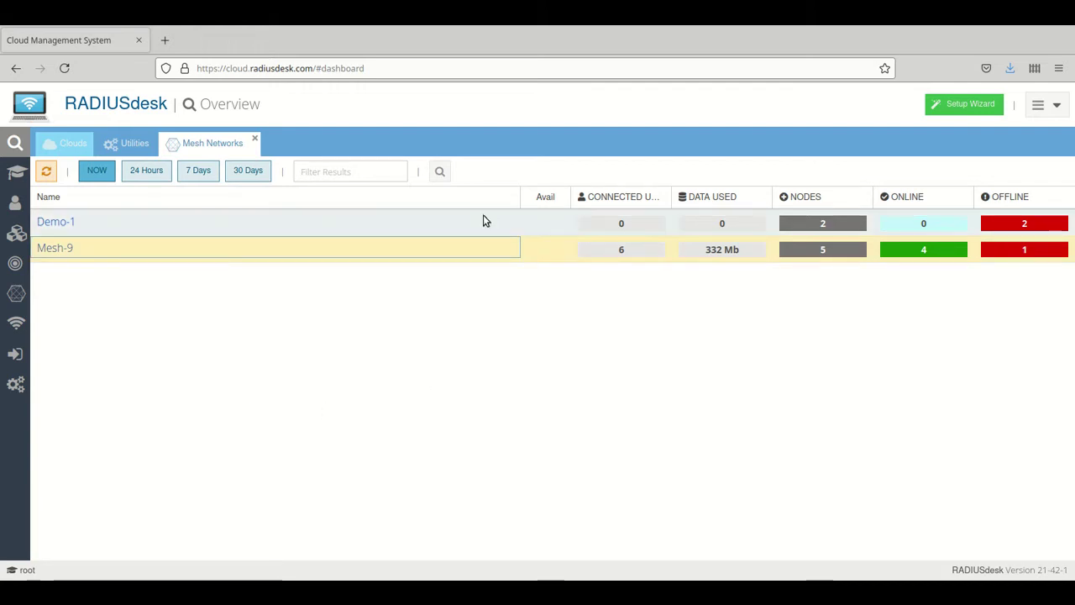
click(437, 173)
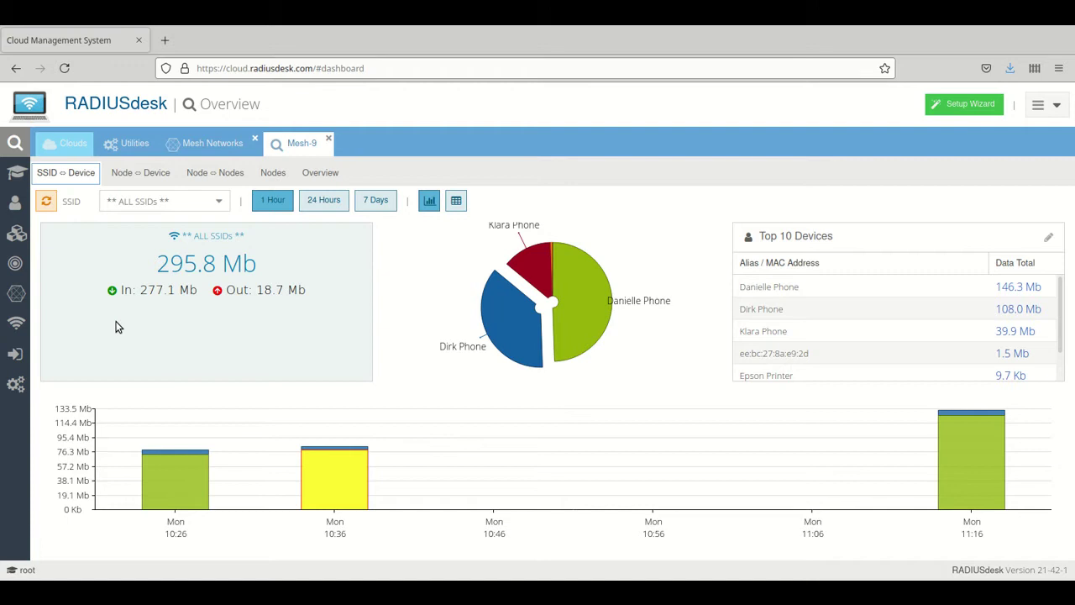
Filter the Mesh-9 usage by the SSID Sub-Eynsham-909 and return the filter to all SSIDs
click(218, 202)
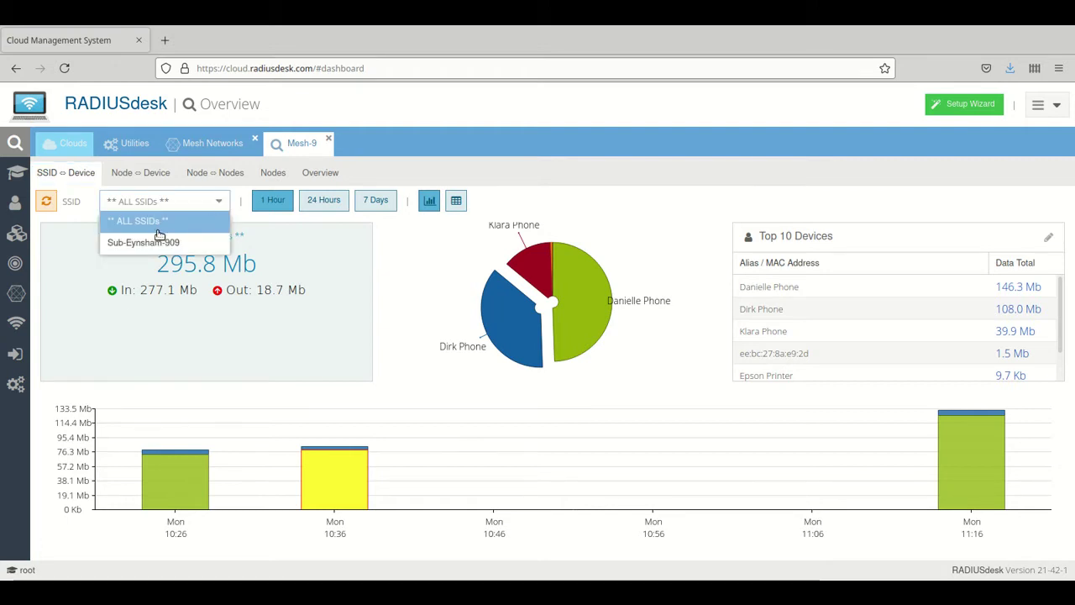
click(144, 243)
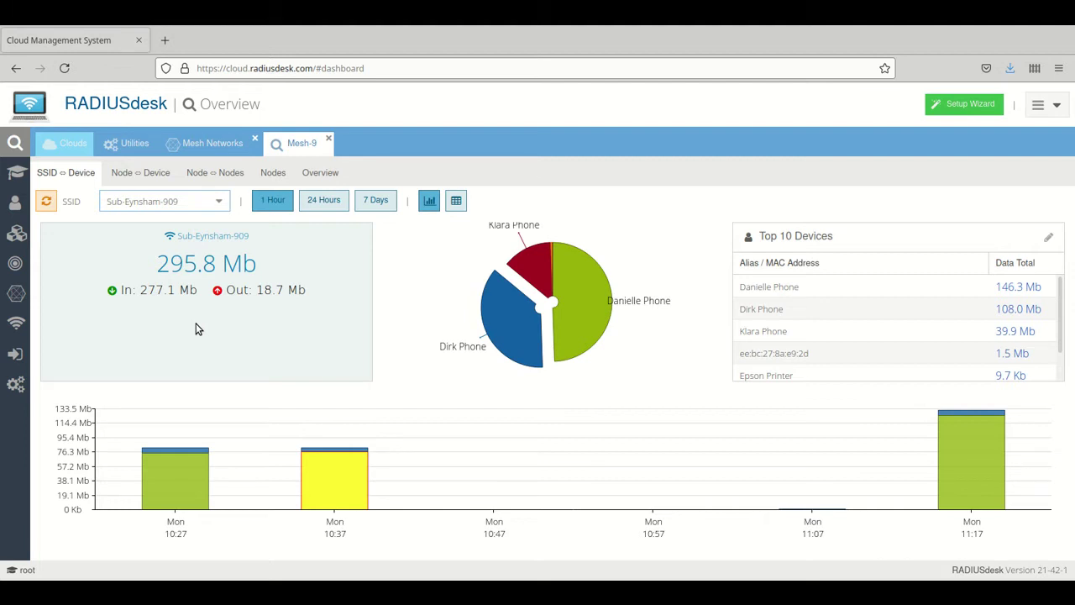
click(223, 203)
click(152, 222)
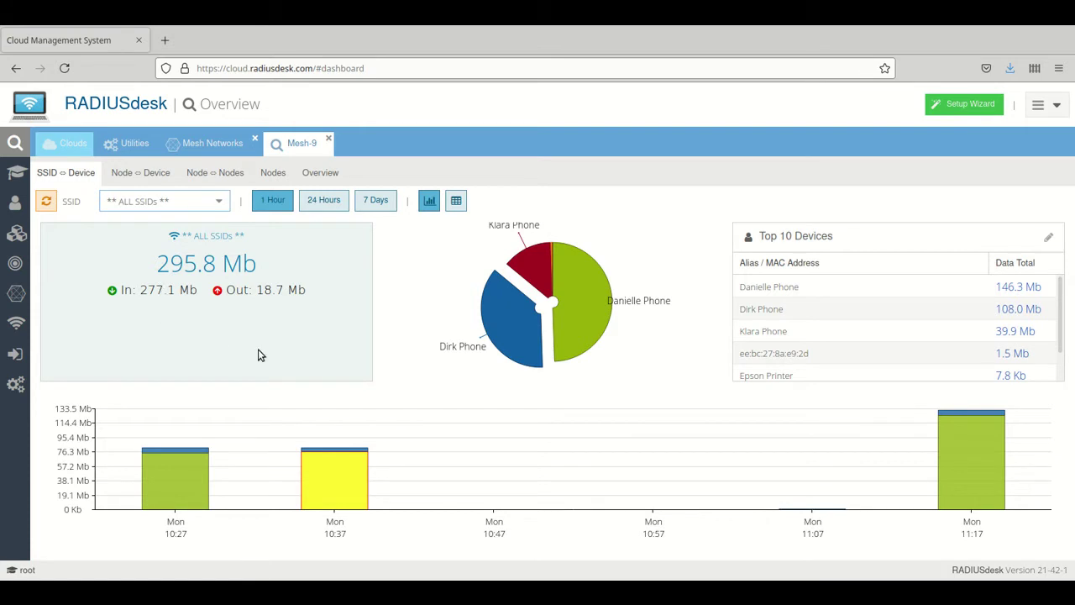
View the usage details of the first and fourth devices in the Top 10 Devices list and return to the all-SSIDs overview
mouse_move(587, 348)
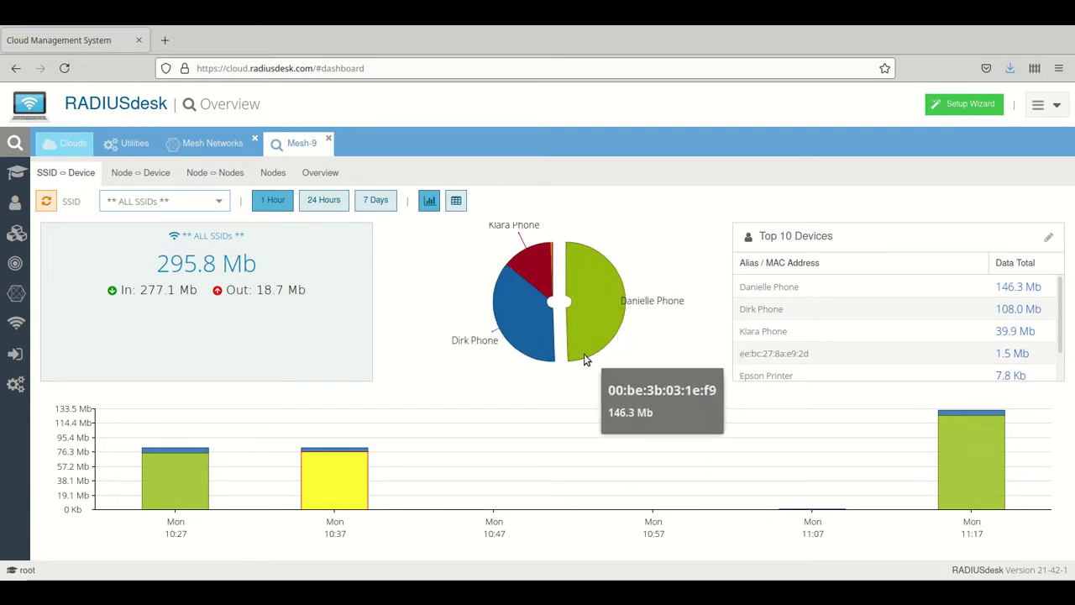
click(525, 331)
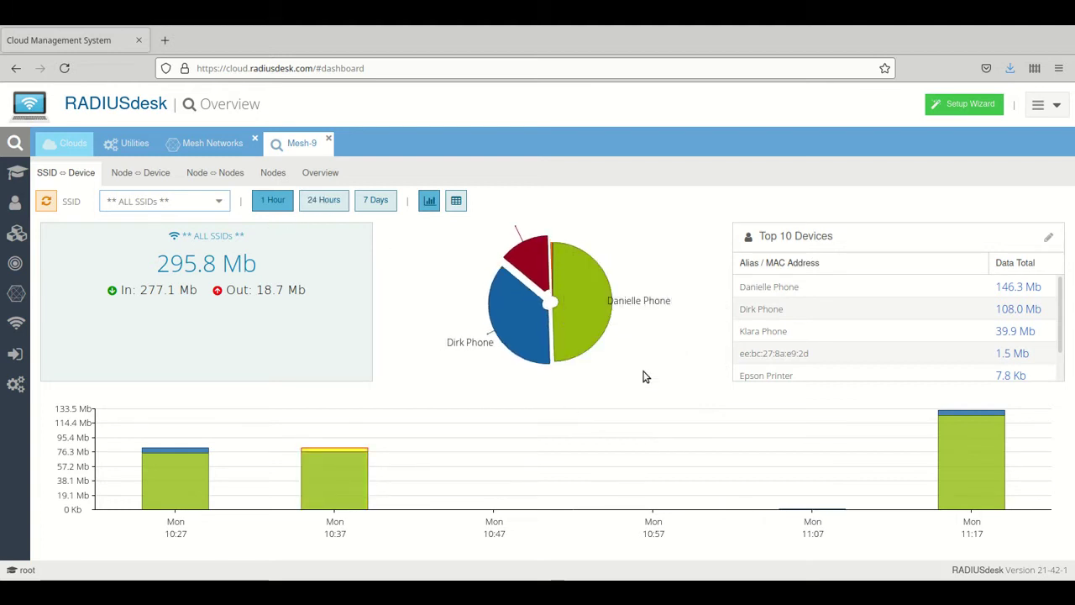
click(865, 295)
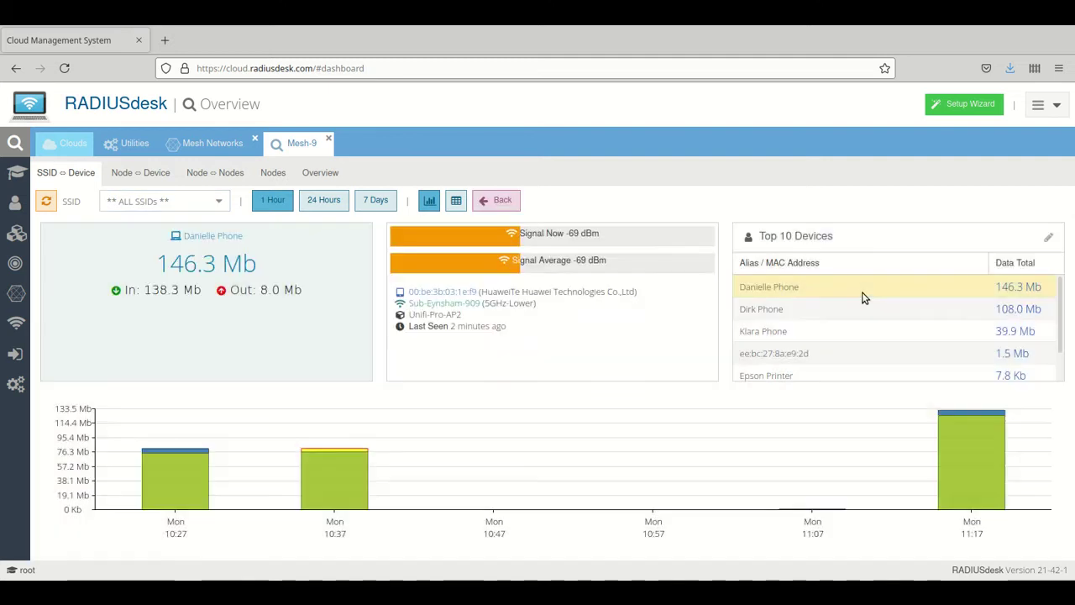
click(756, 356)
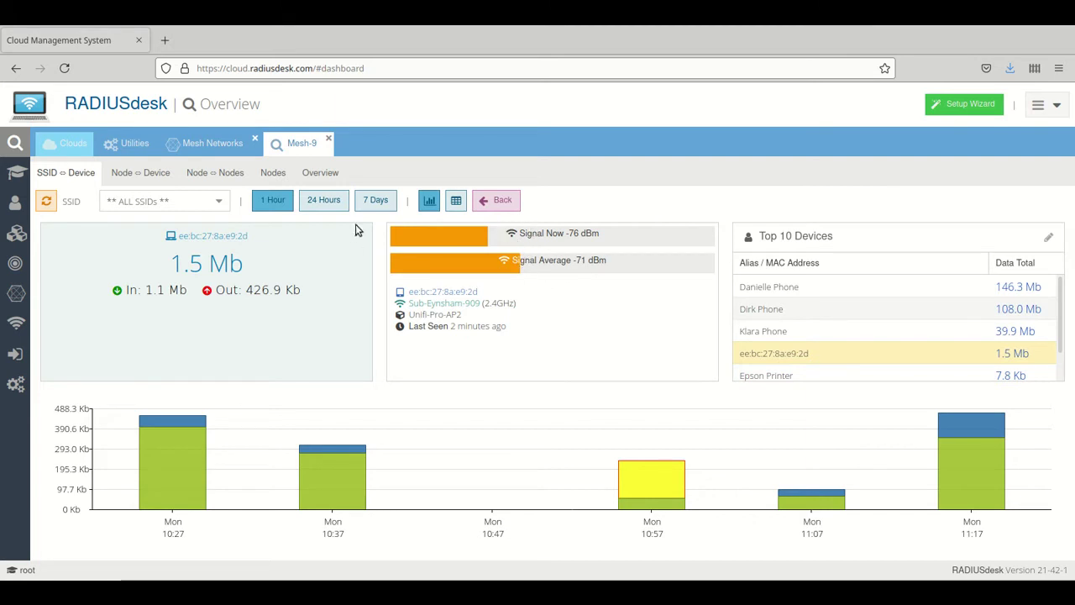
click(341, 206)
click(504, 205)
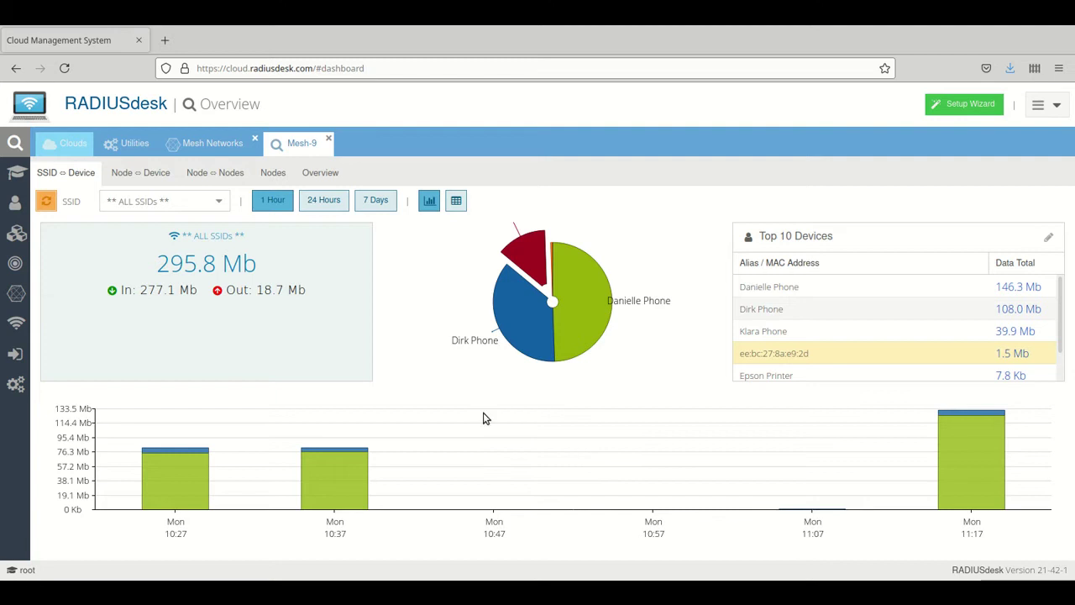
Show the usage of all SSIDs over 24 hours and over 7 days
click(323, 200)
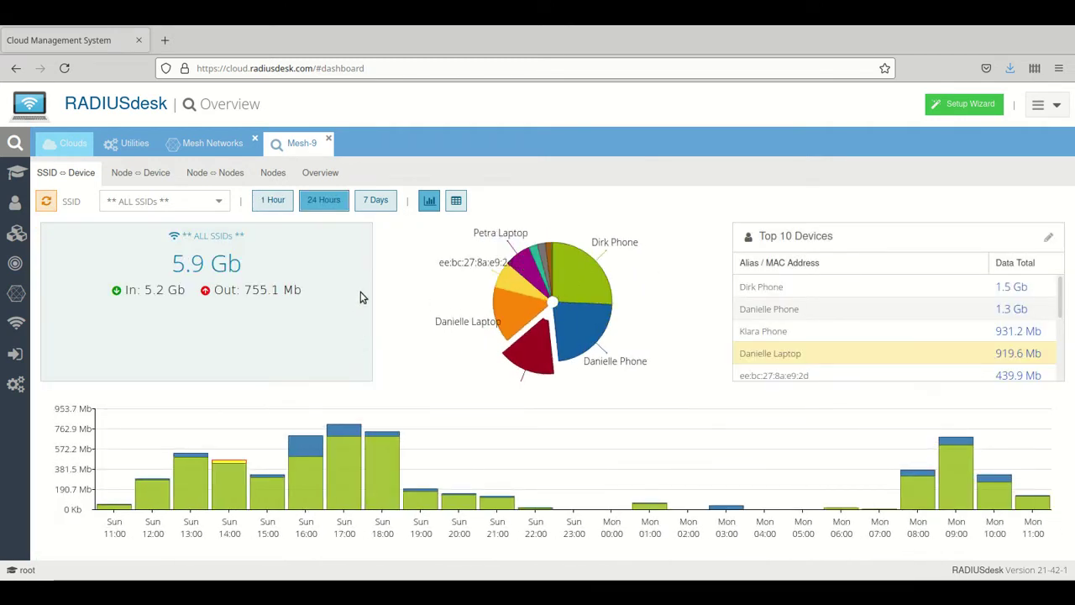
click(375, 200)
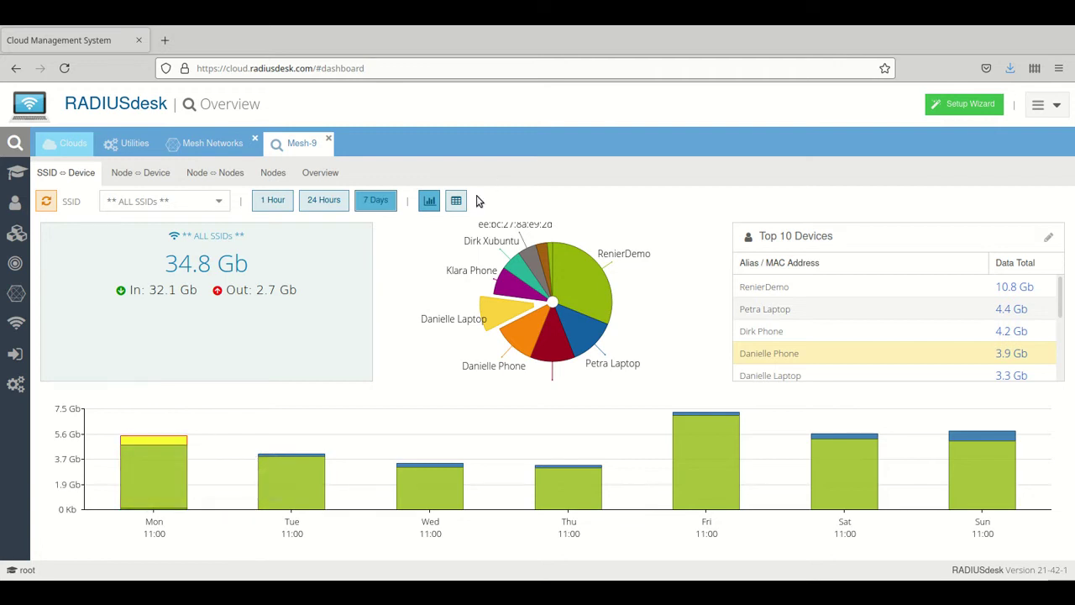
Show the device usage as a table for 1 hour and expand the Sub-Eynsham-909 group
click(454, 204)
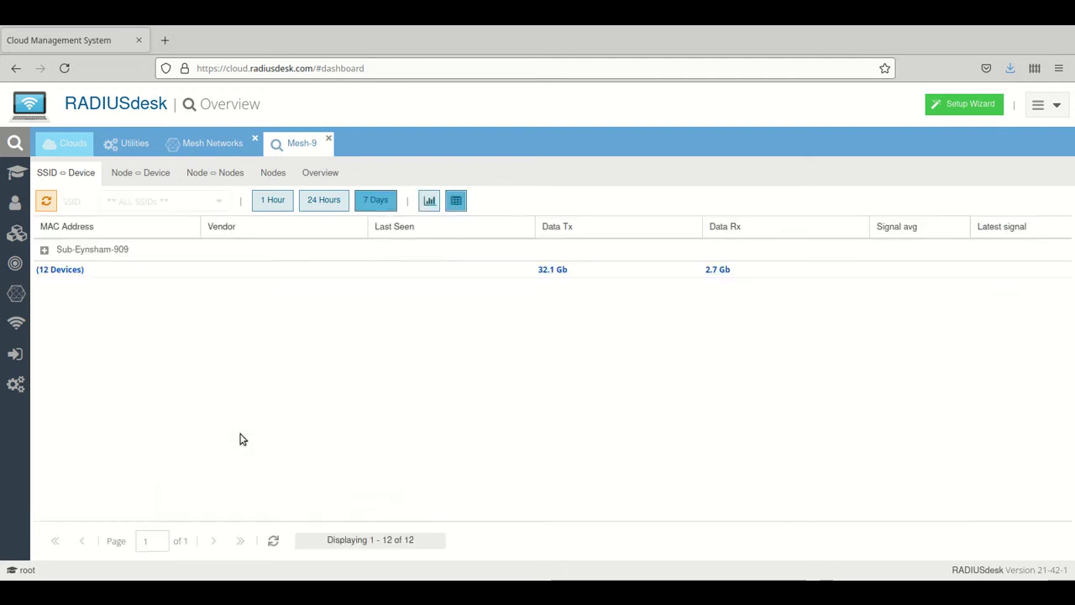
click(272, 200)
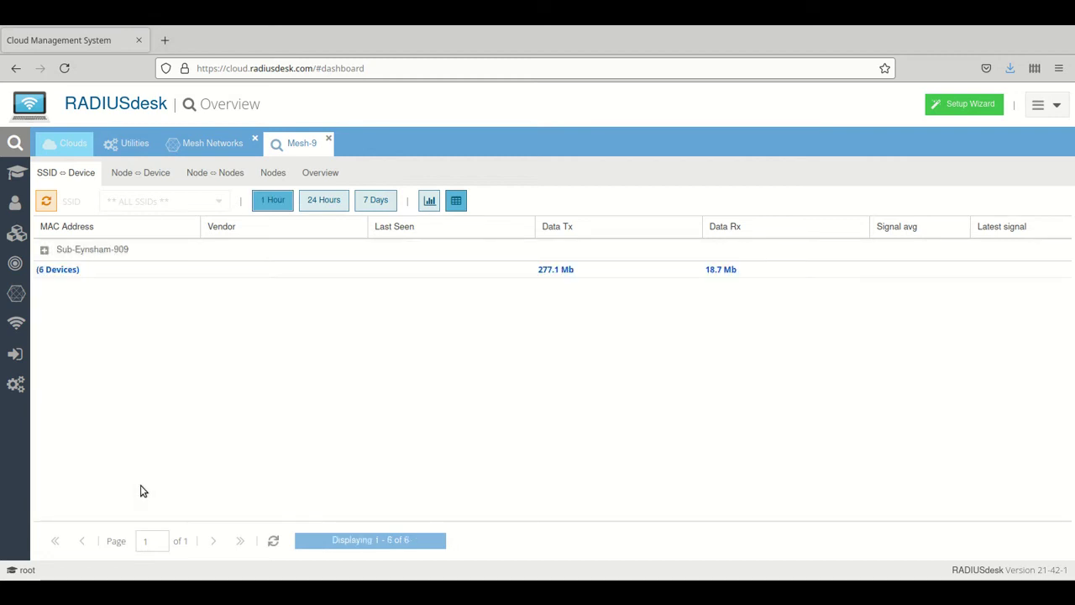
click(44, 253)
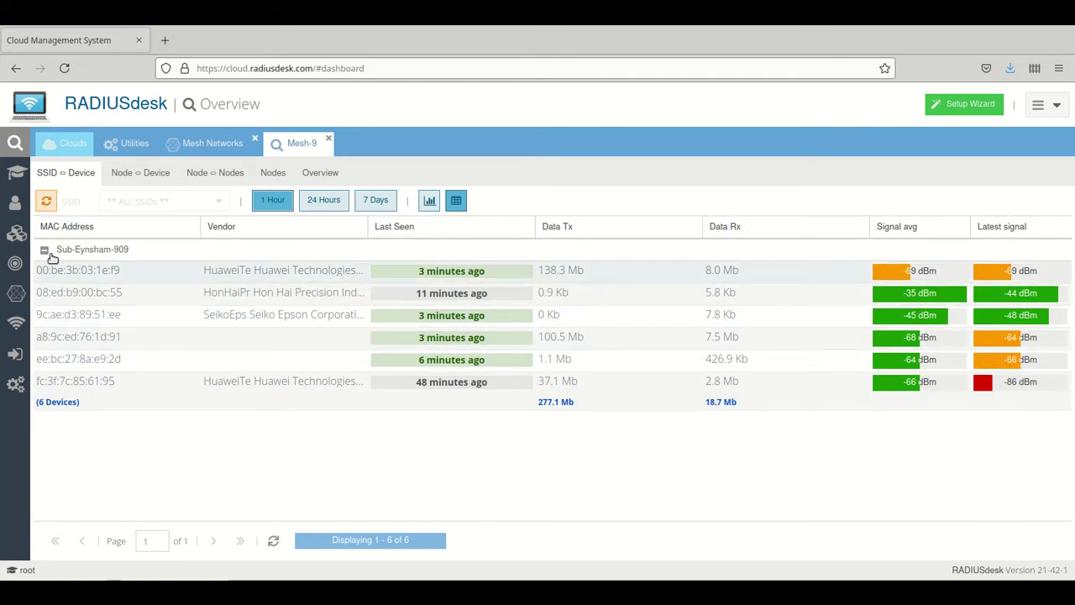
Return the 1-hour SSID usage to the graph view and inspect the device share pie chart
click(429, 200)
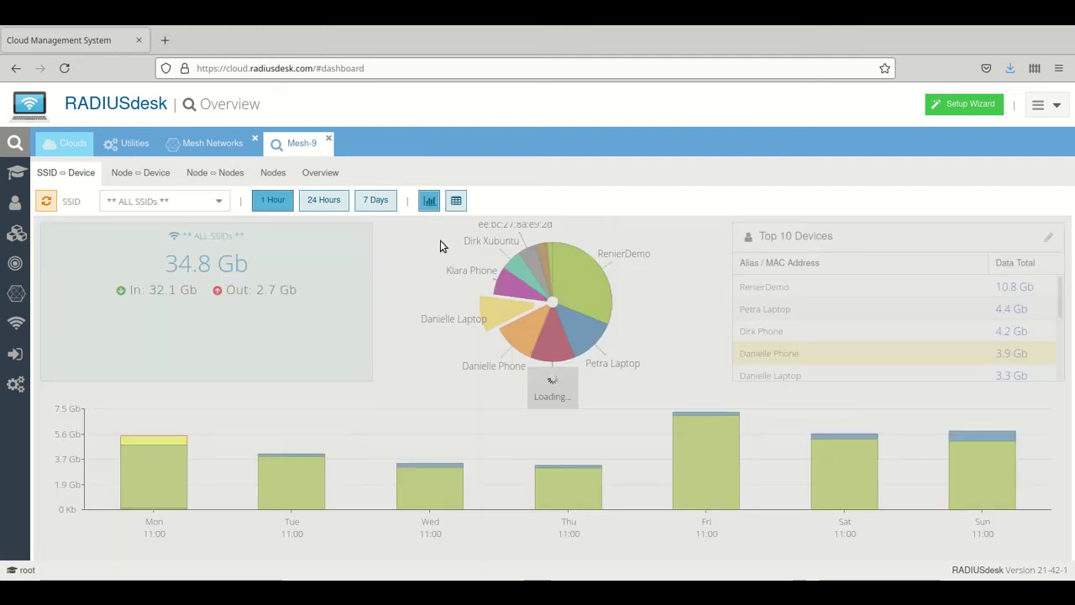
click(433, 202)
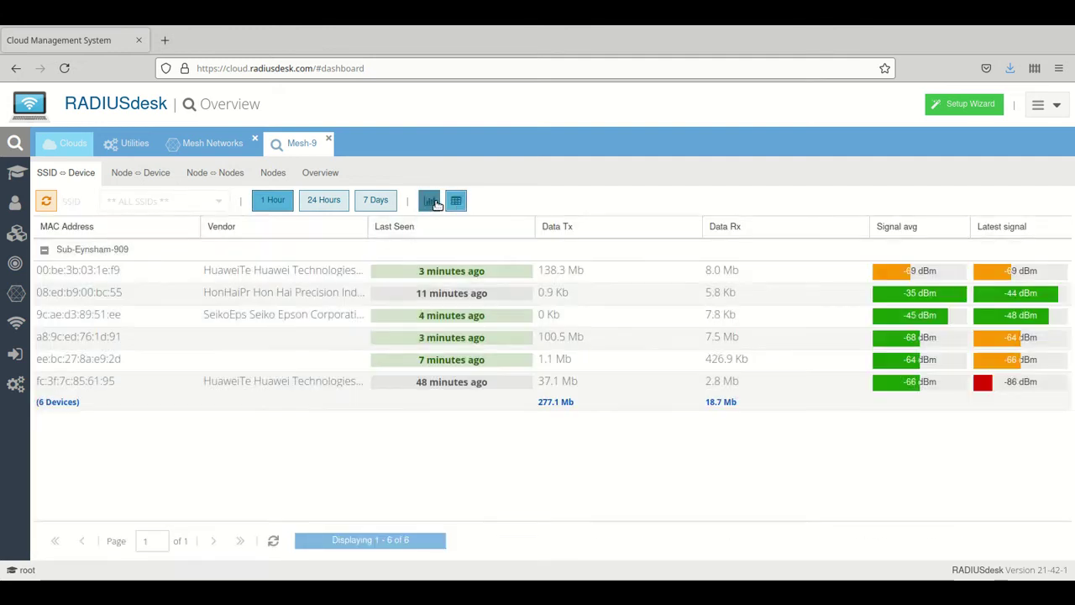
click(431, 203)
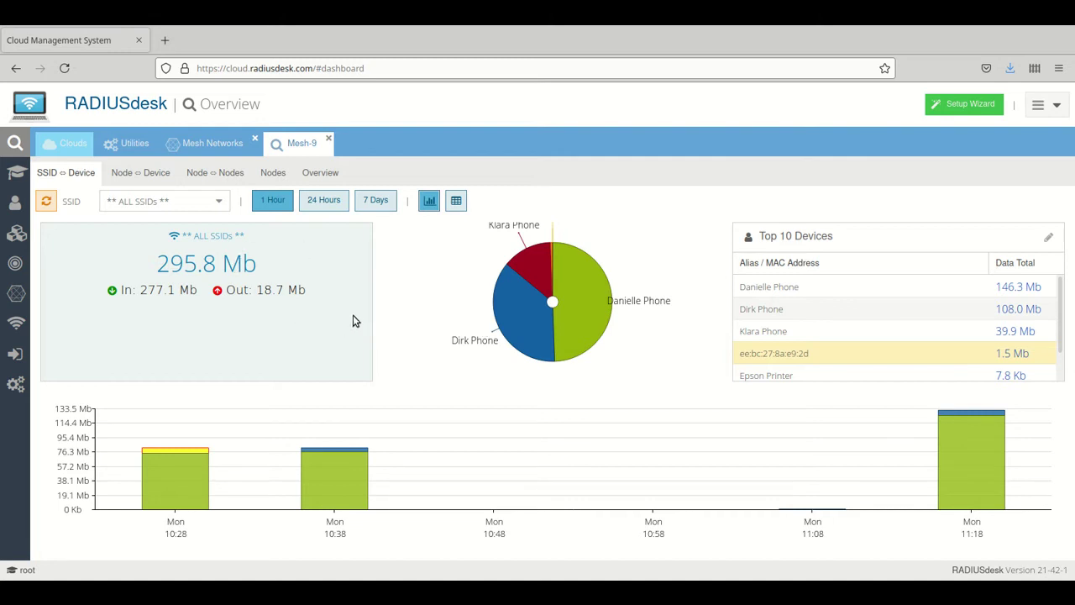
click(510, 280)
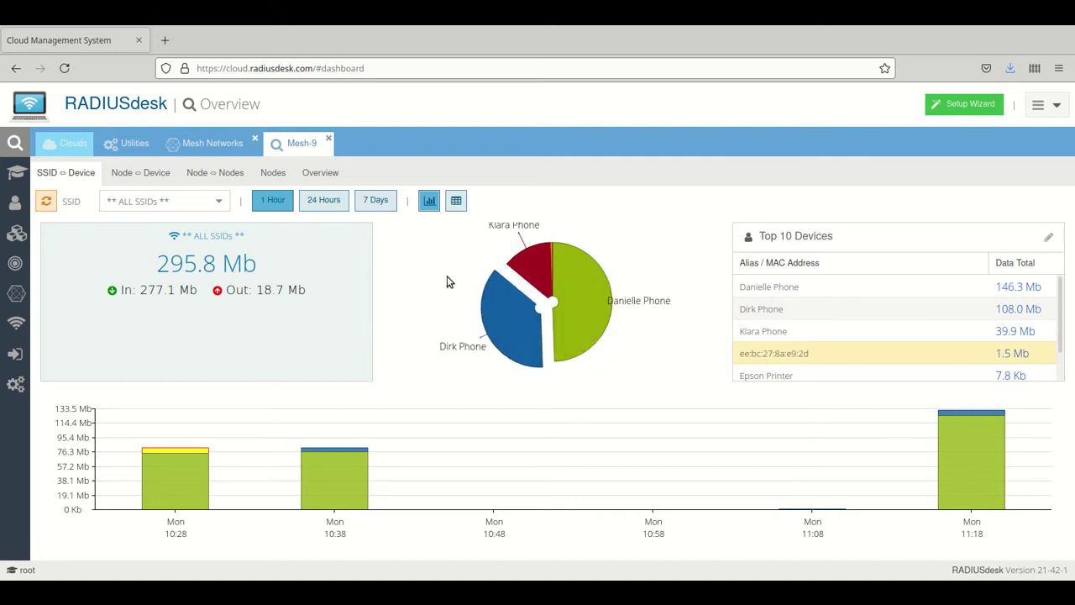
Switch to the node-to-device usage of Mesh-9 and filter it by the node Unifi-Pro-AP2
click(139, 175)
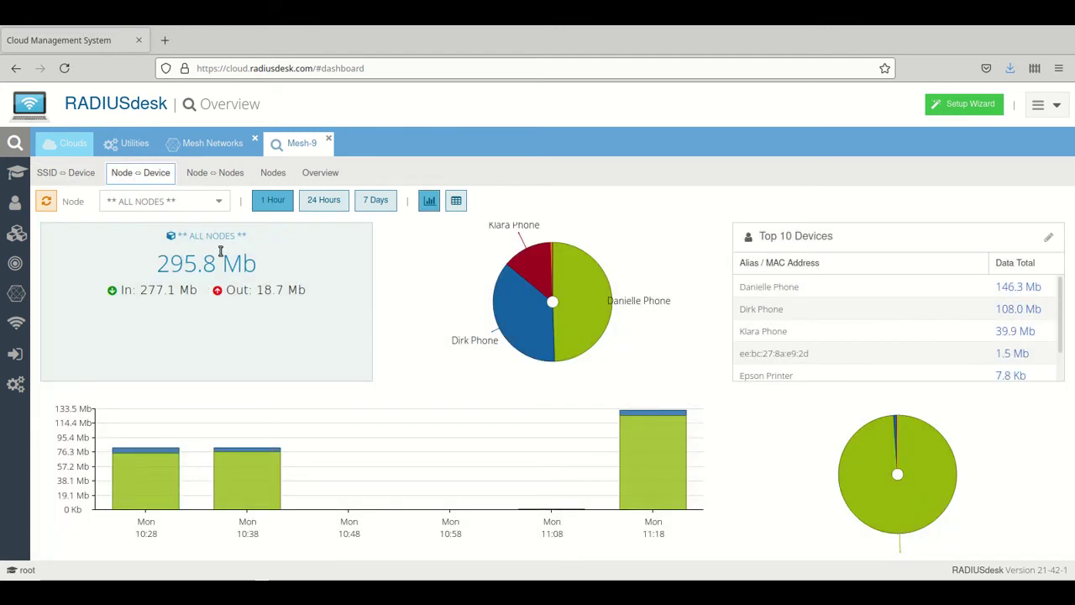
click(217, 202)
click(147, 329)
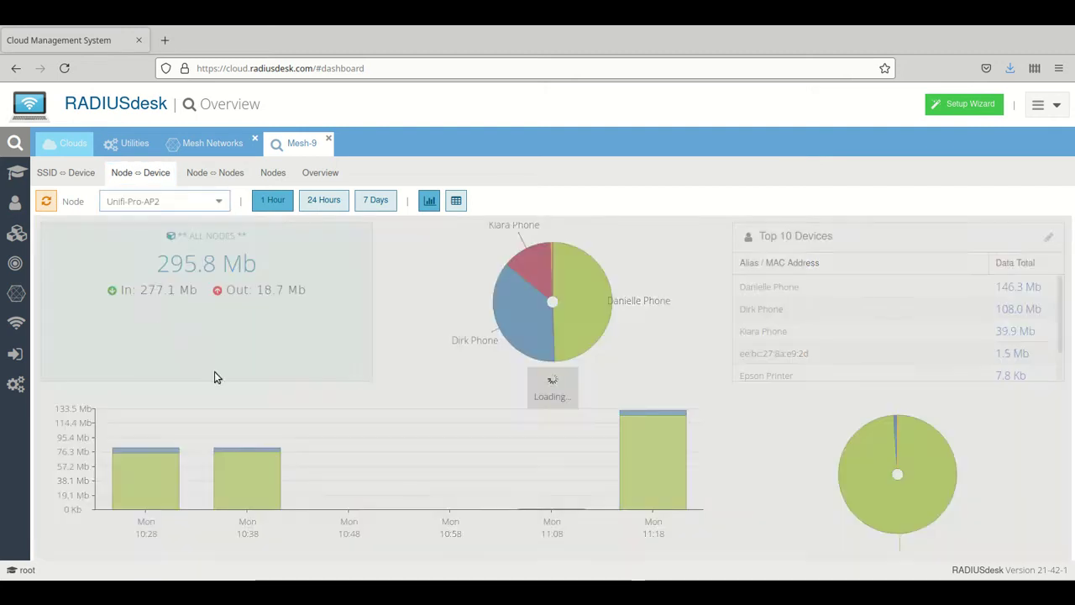
View the device usage of the nodes Unifi-Pro-AP1 and 4A-100M in turn and restore the filter to all nodes
click(220, 201)
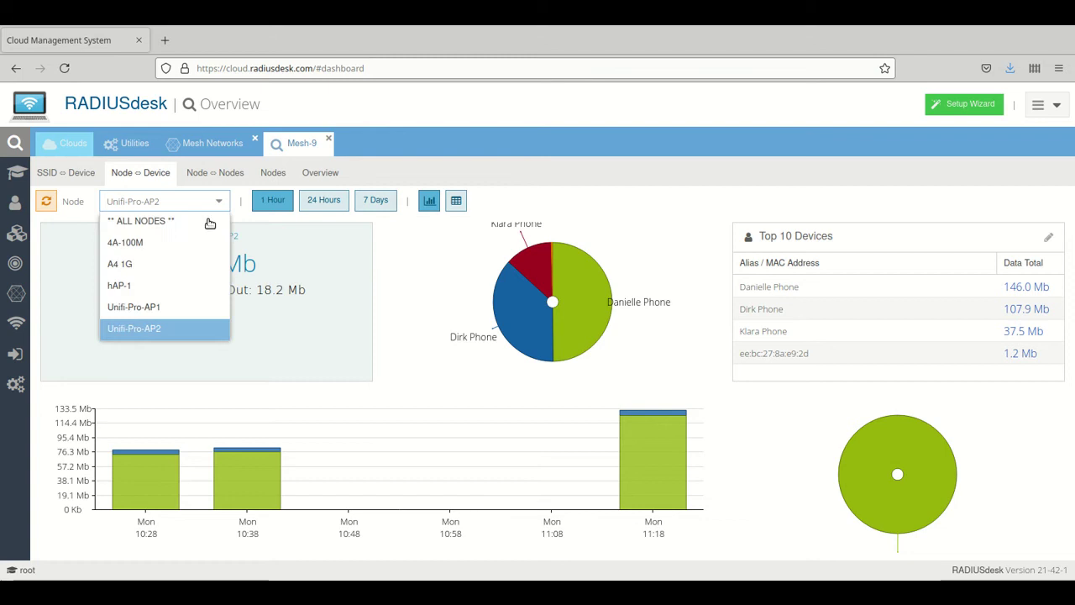
click(155, 308)
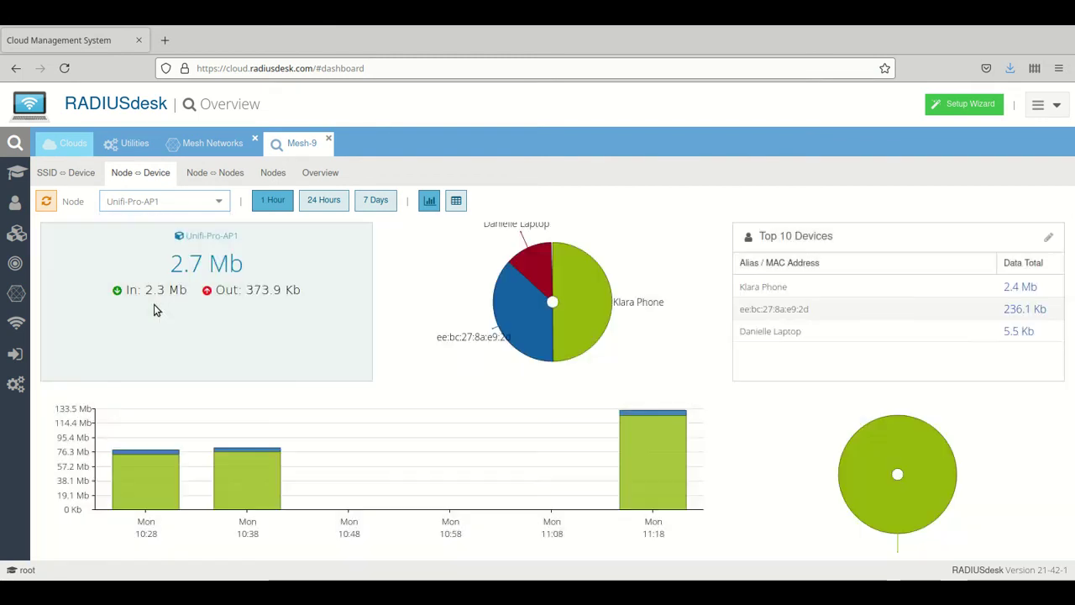
click(220, 202)
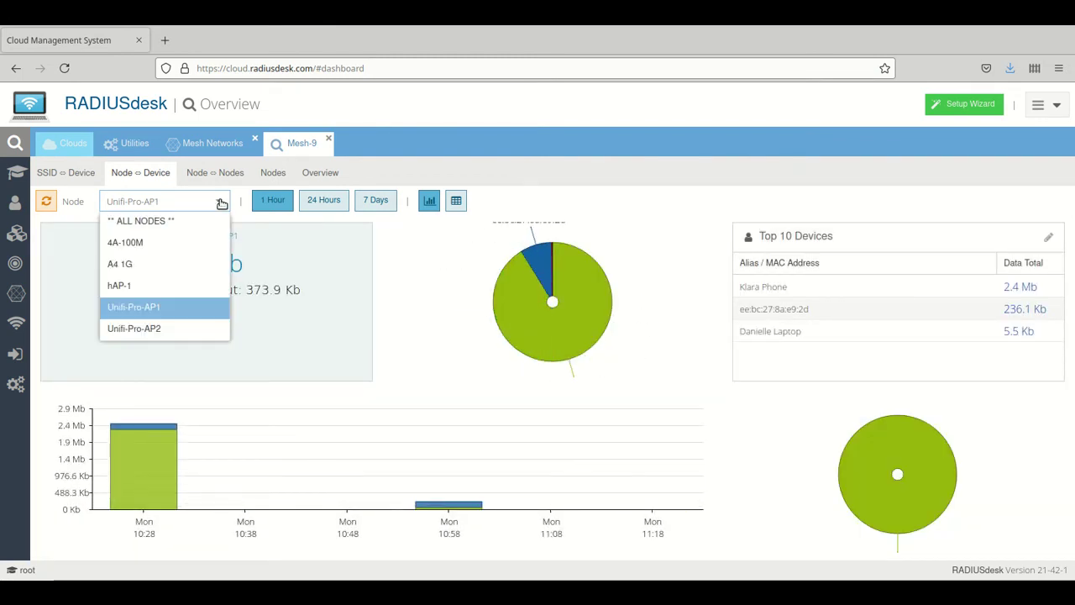
click(135, 245)
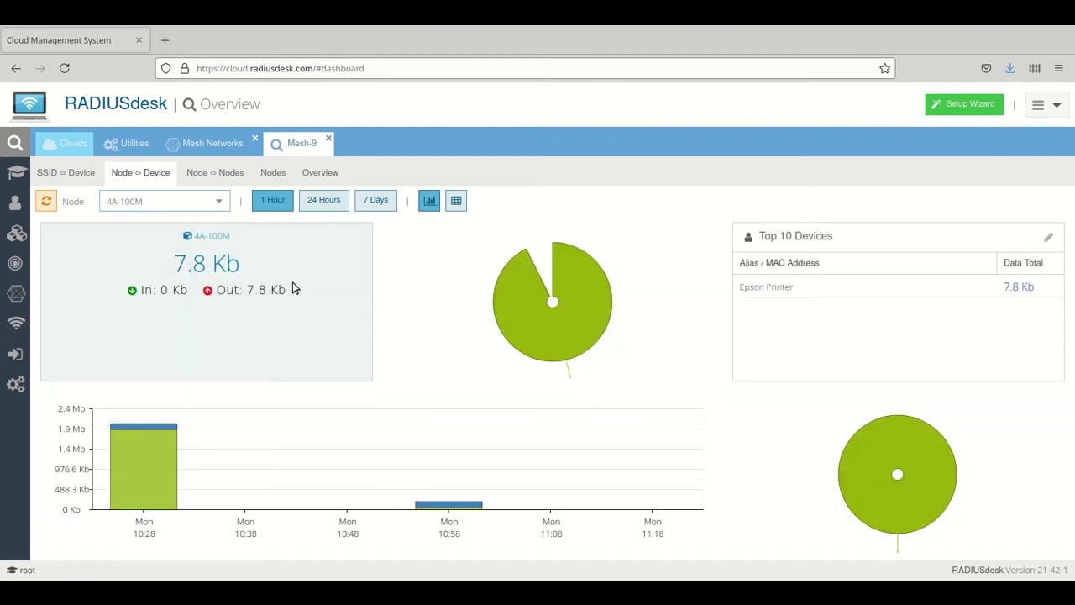
click(220, 203)
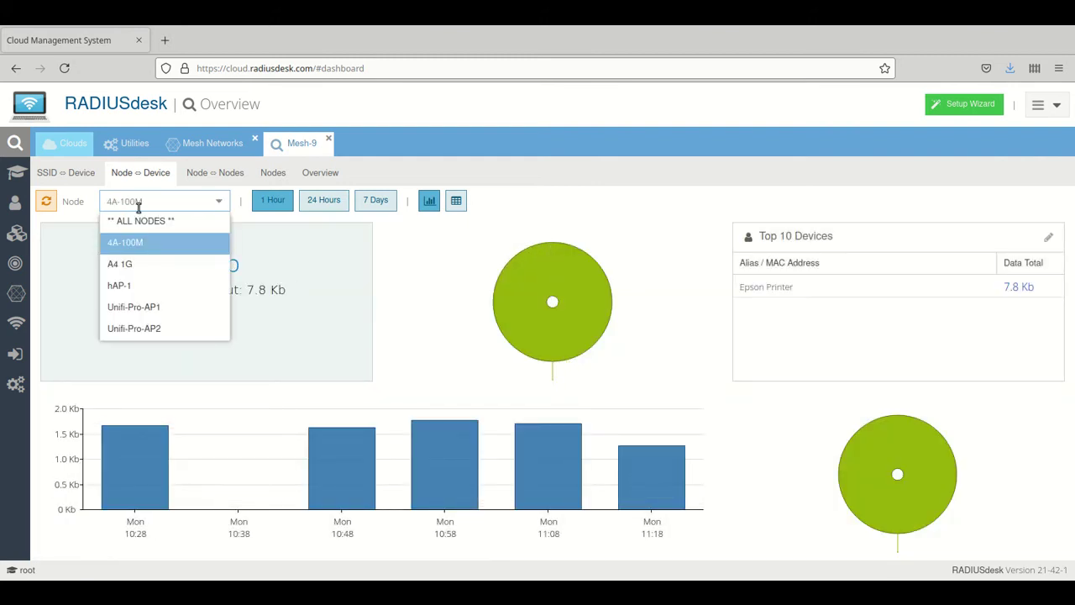
click(140, 220)
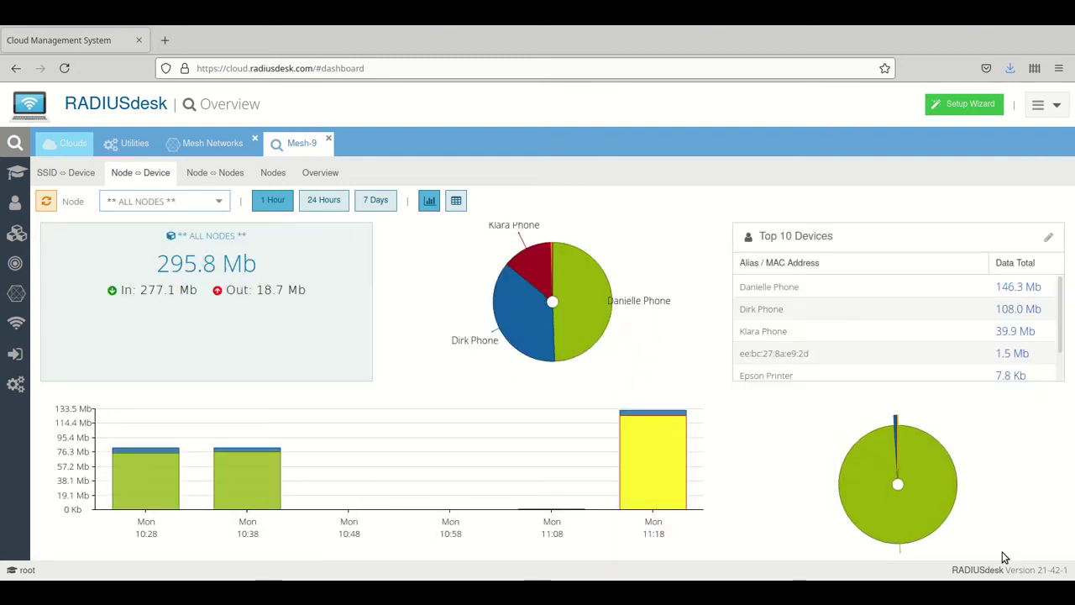
Show the usage of all nodes over 24 hours and inspect each node's share in the node pie chart
click(310, 206)
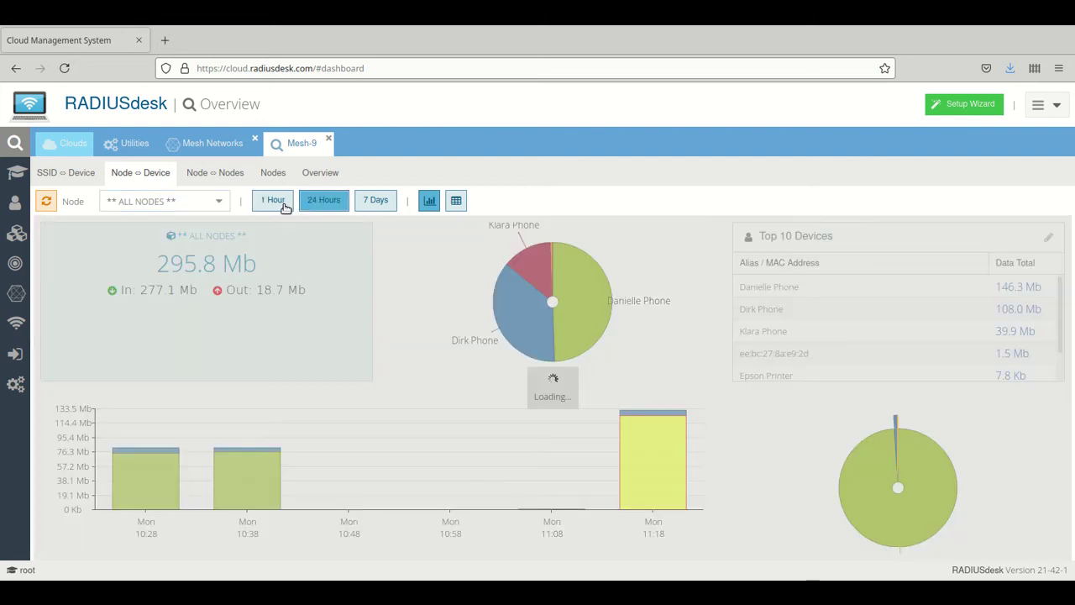
mouse_move(956, 507)
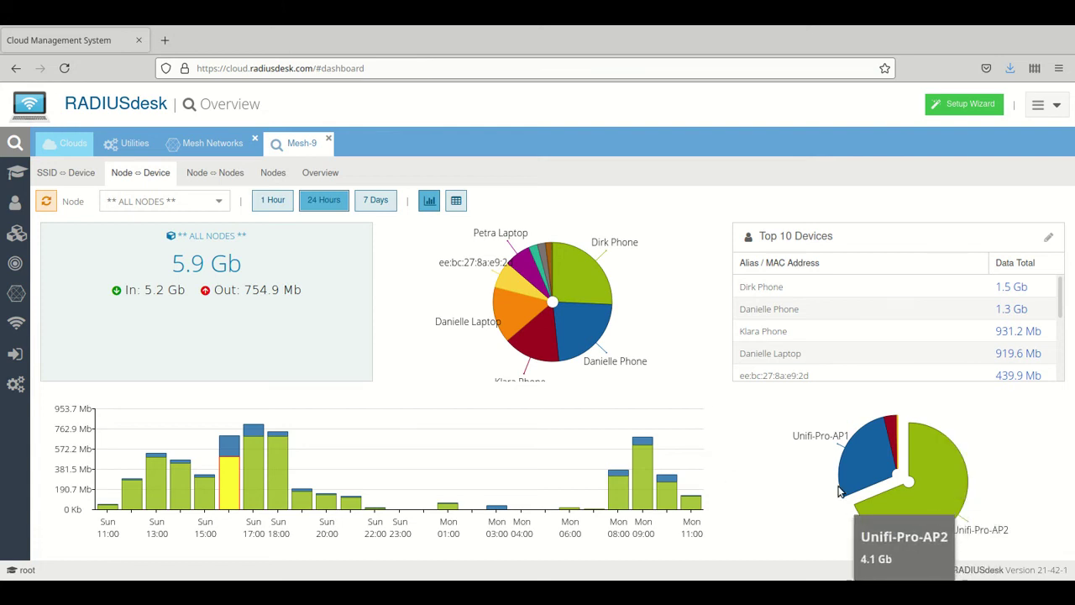
click(865, 470)
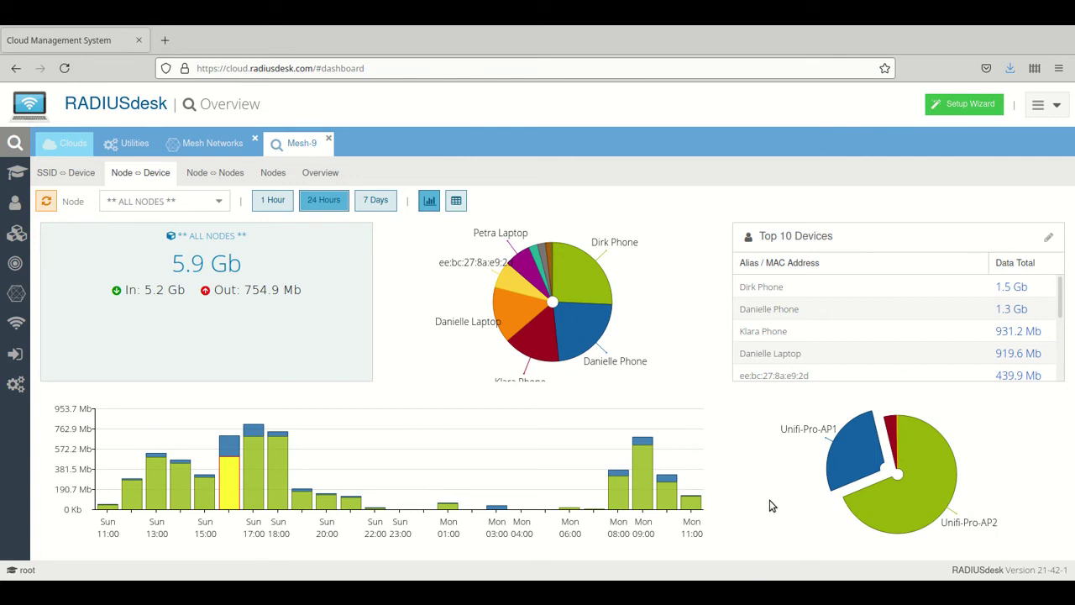
Examine the node shares over 7 days in the node pie chart and return the period to 24 hours
click(378, 202)
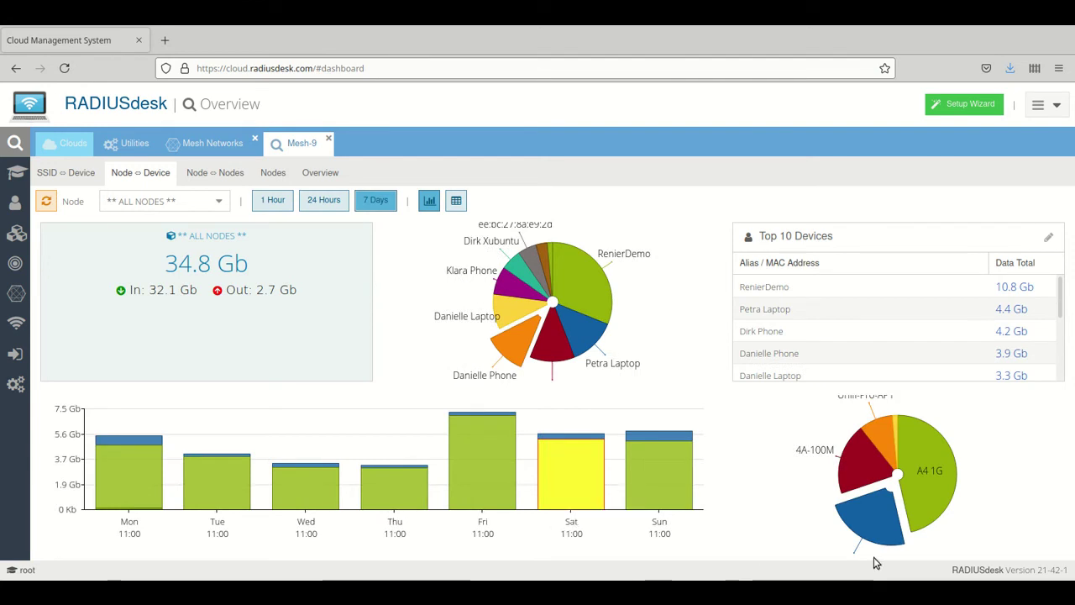
mouse_move(842, 469)
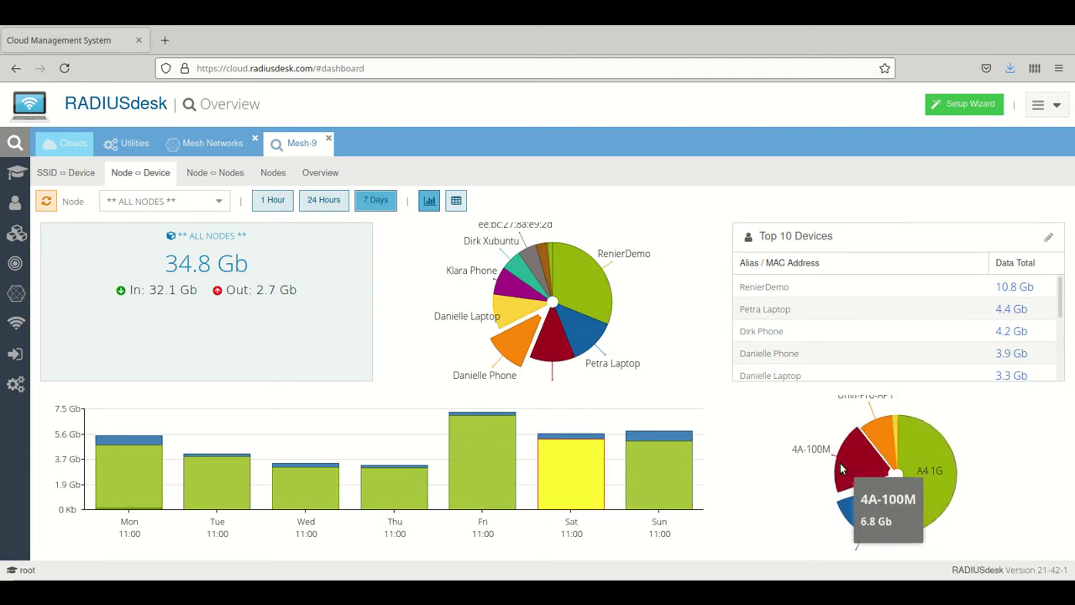
mouse_move(861, 523)
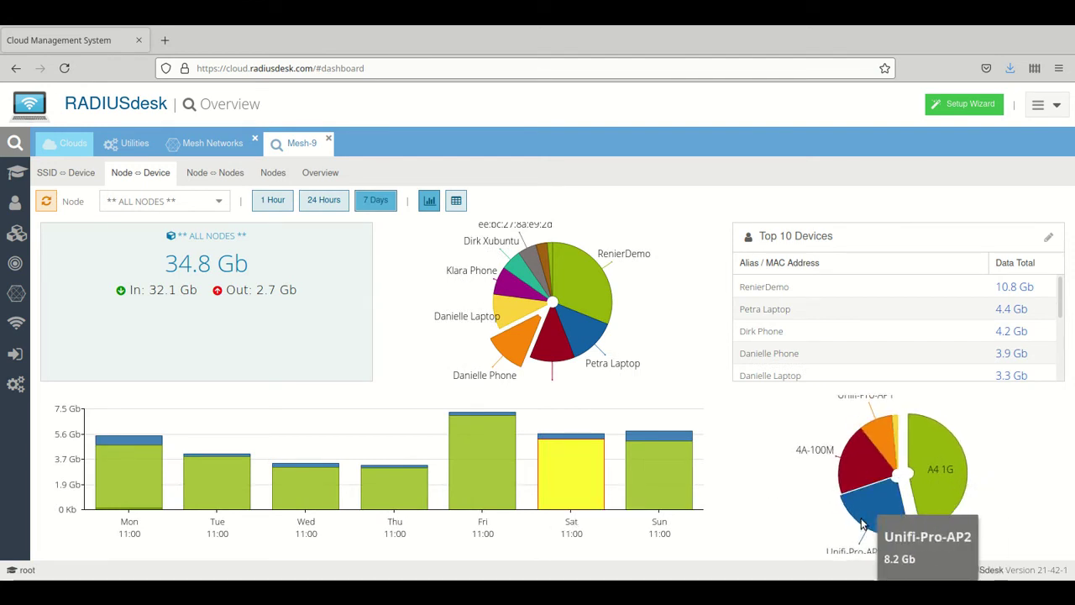
click(311, 206)
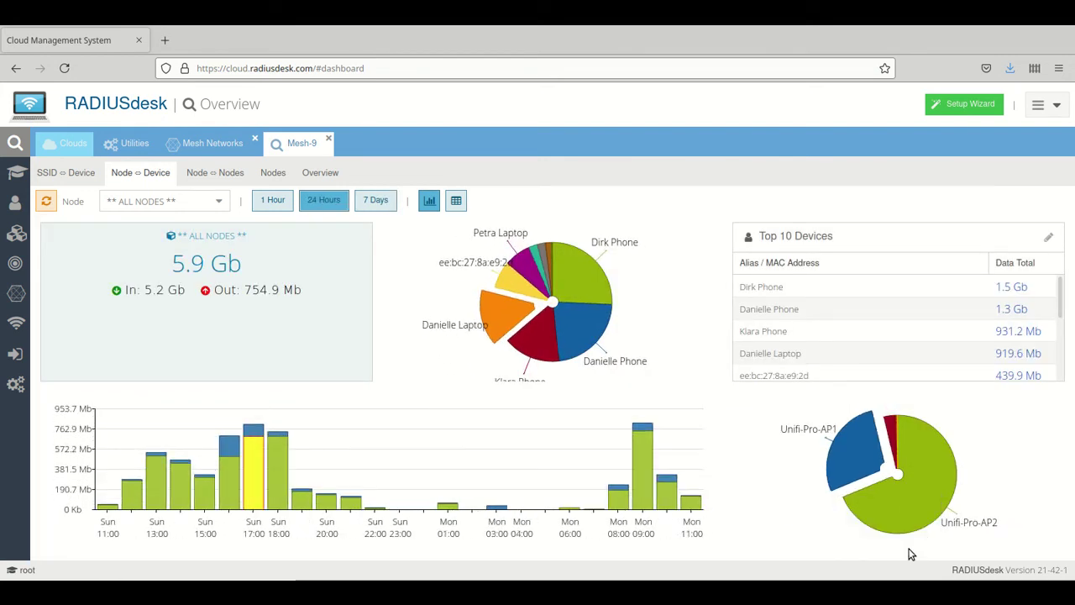
Switch to the node-to-node usage of Mesh-9 and expand the neighbouring nodes of 4A-100M
mouse_move(941, 489)
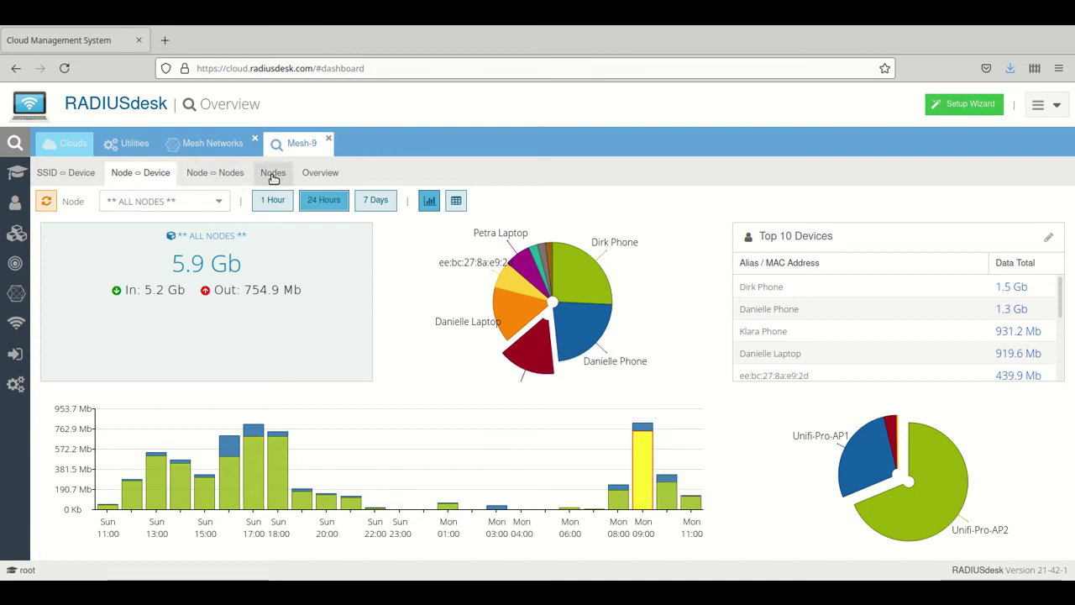
click(208, 175)
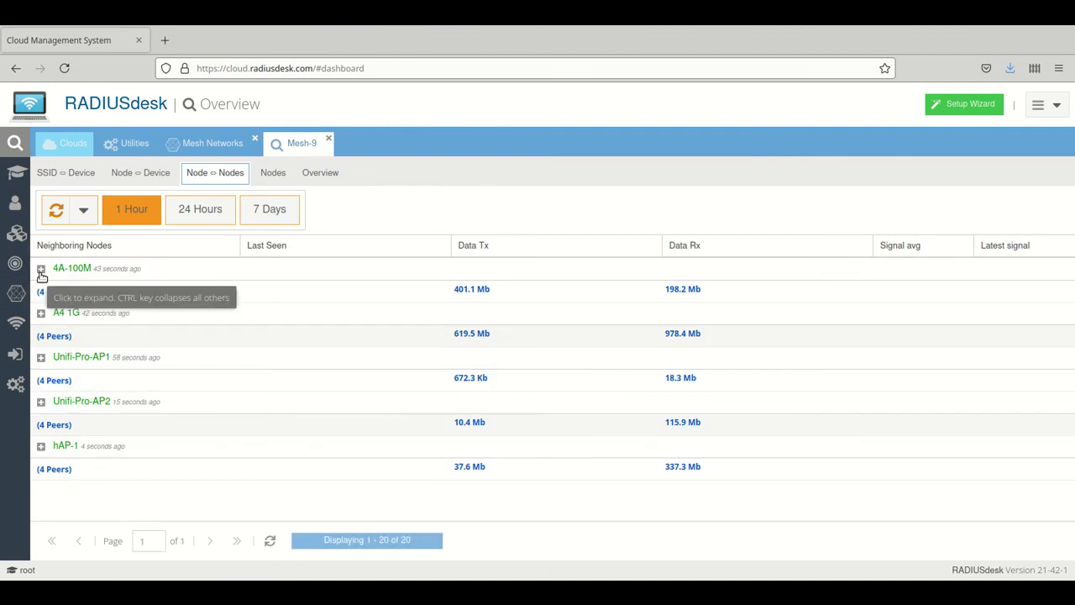
click(42, 270)
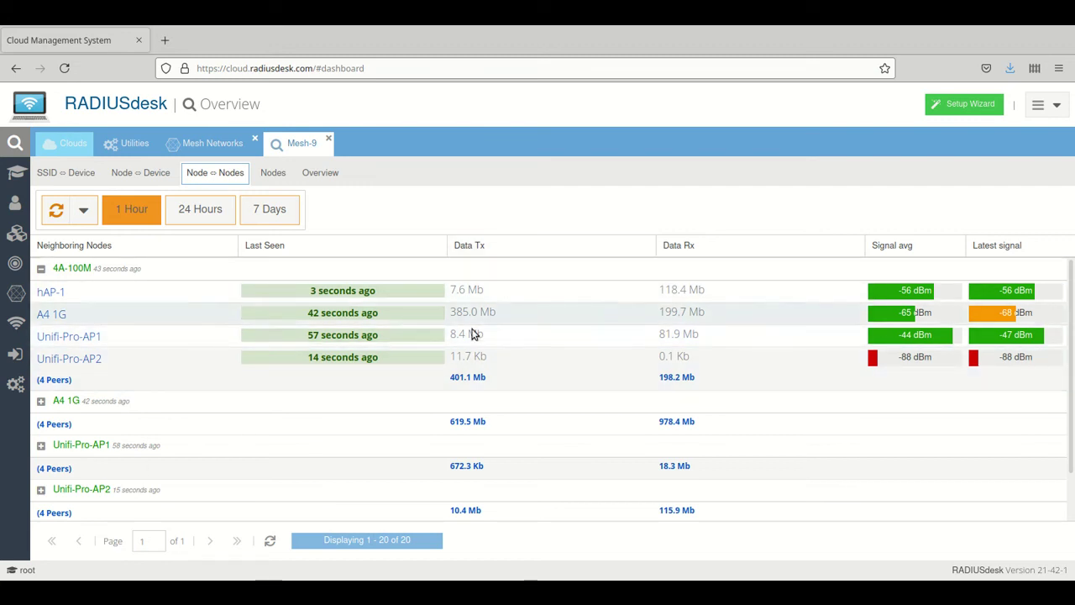
View the traffic between nodes over 24 hours and 7 days, and return the period to 1 hour
click(205, 209)
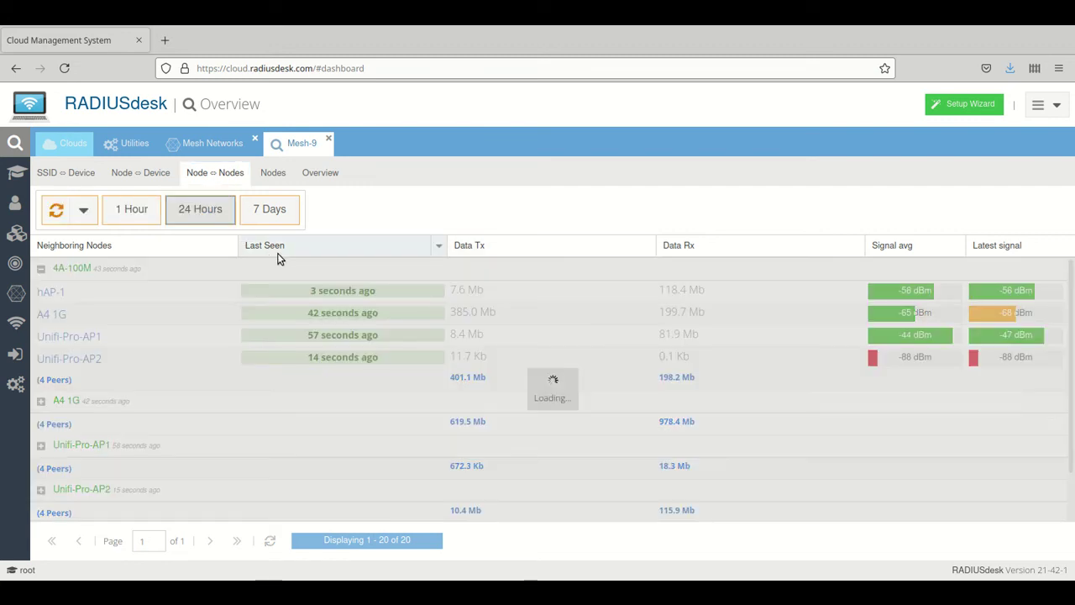
click(262, 217)
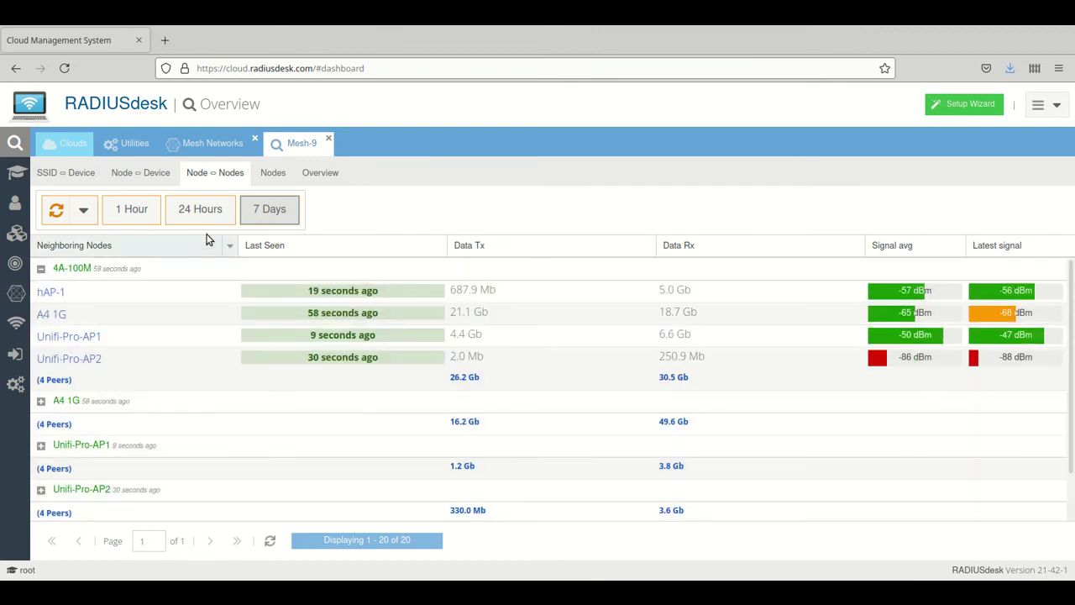
click(135, 209)
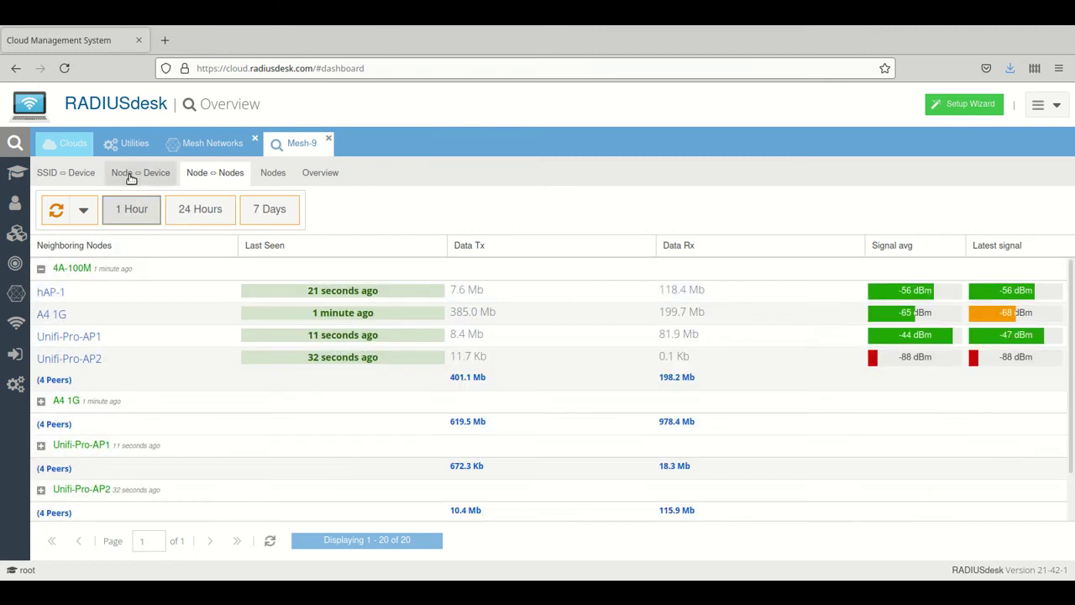
Open the node list of Mesh-9 and expand the device information of 4A-100M and A4 1G
click(134, 174)
click(271, 174)
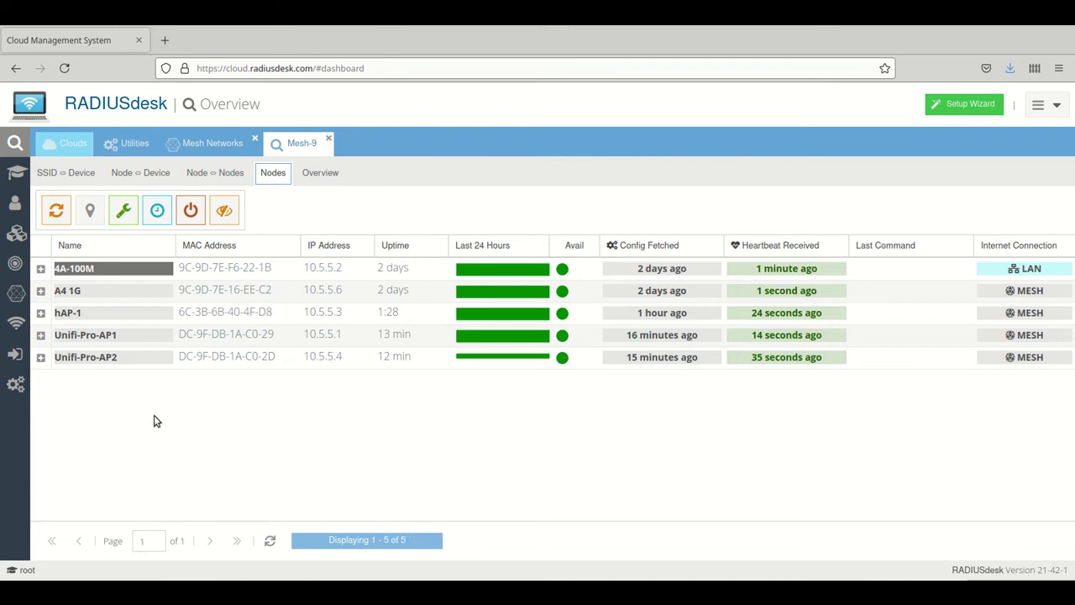
click(40, 270)
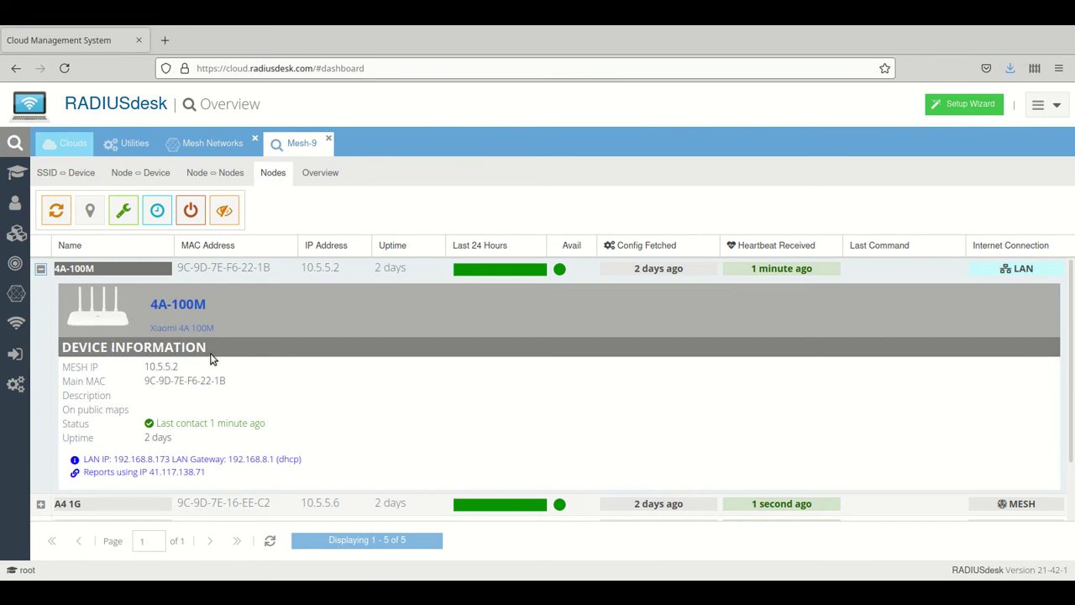
scroll(205, 311, down, 2)
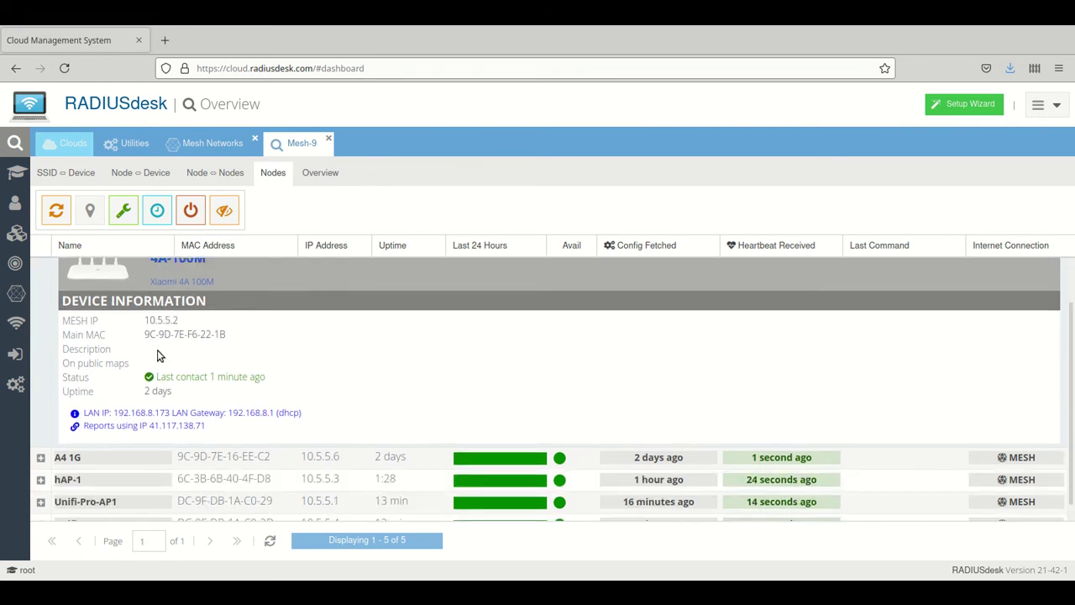
click(39, 443)
scroll(249, 432, down, 2)
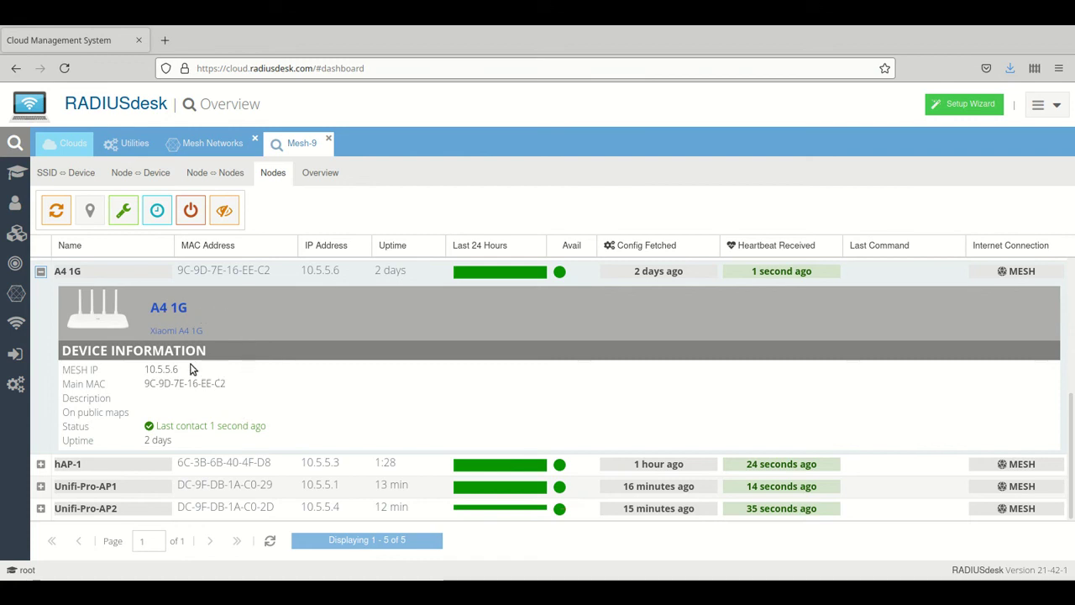
View and collapse the device information of hAP-1, and expand that of Unifi-Pro-AP1
click(40, 464)
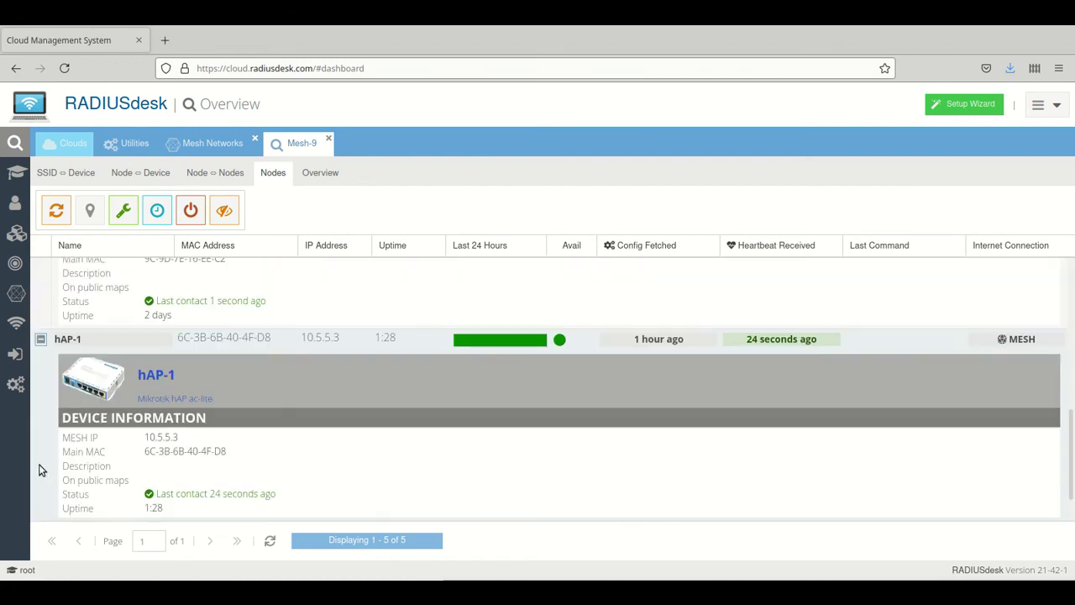
scroll(161, 392, down, 2)
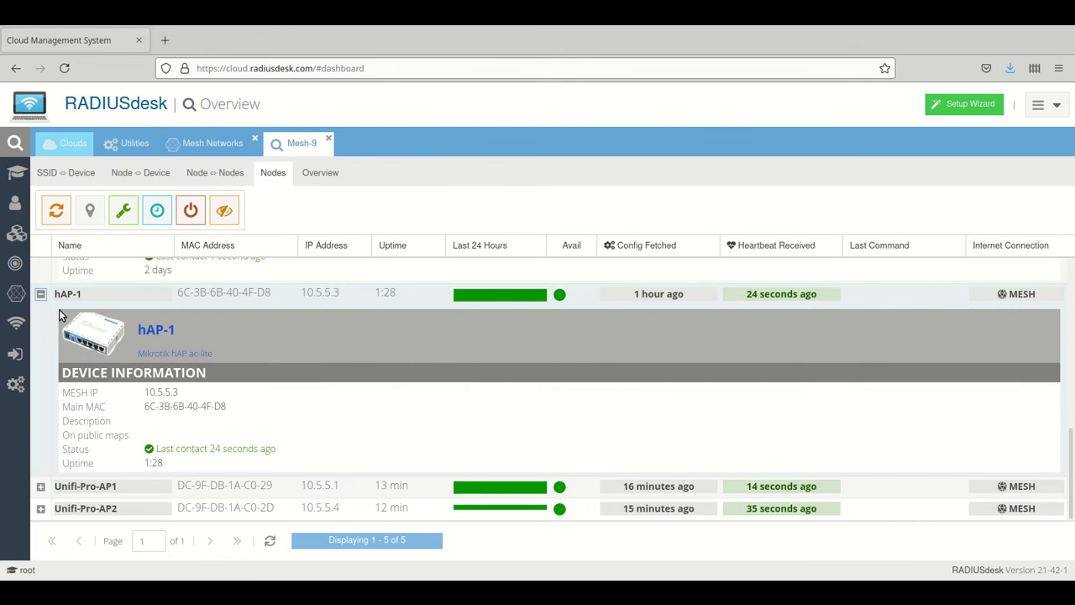
click(43, 293)
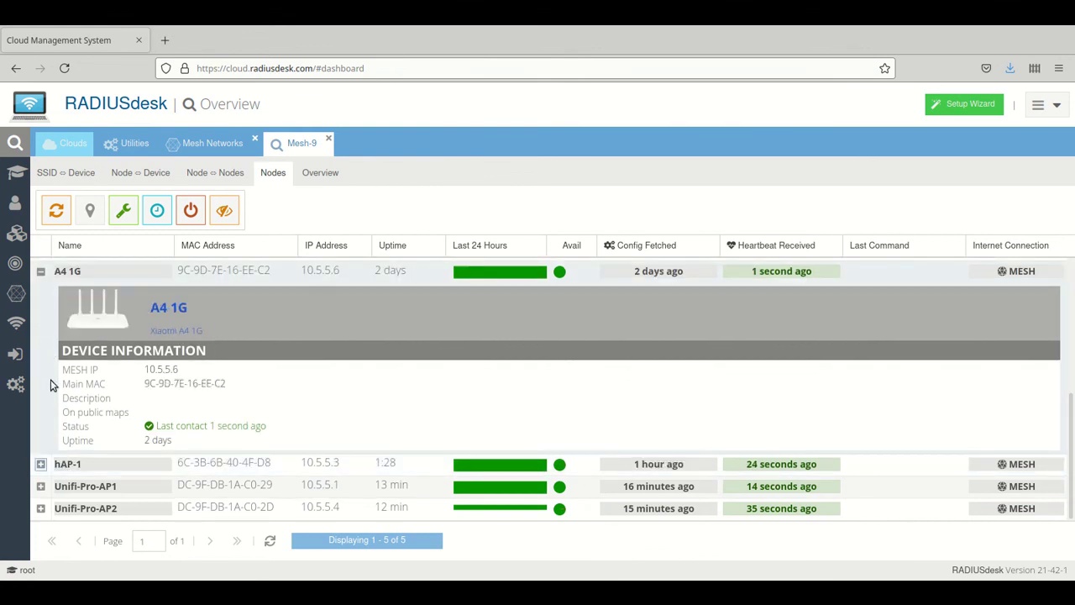
click(40, 484)
scroll(152, 412, down, 1)
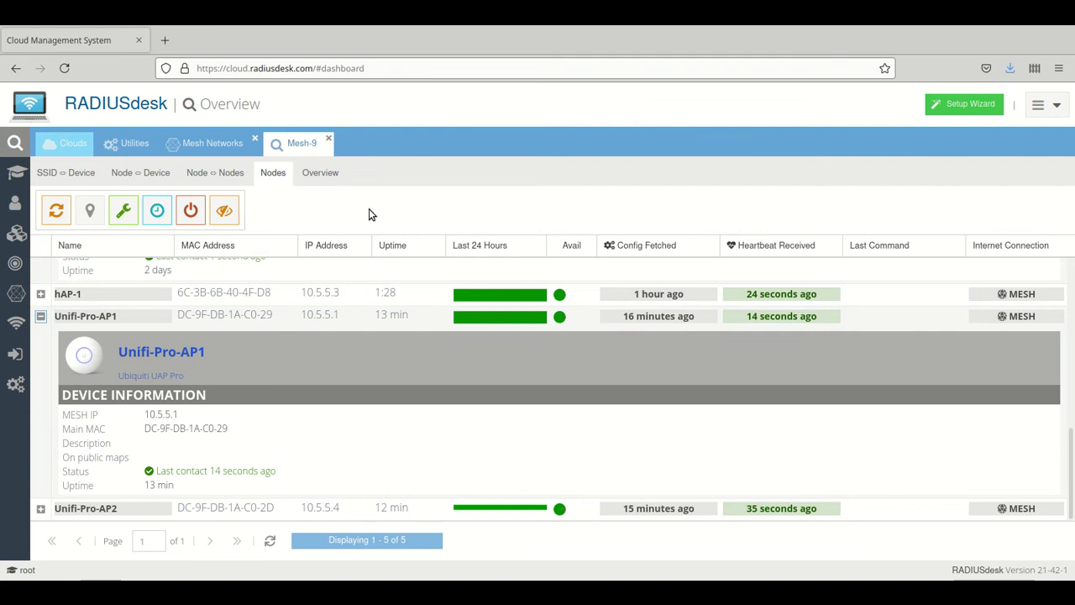
Collapse the neighbouring nodes of 4A-100M in the node-to-node usage and show the graphical overview of the Mesh-9 network
click(215, 173)
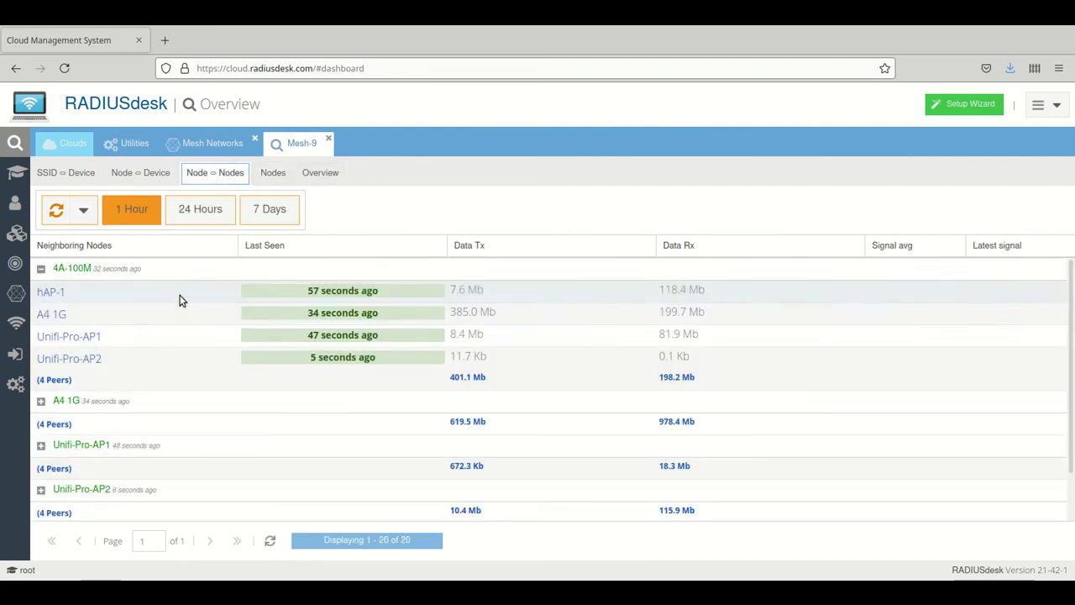
click(40, 268)
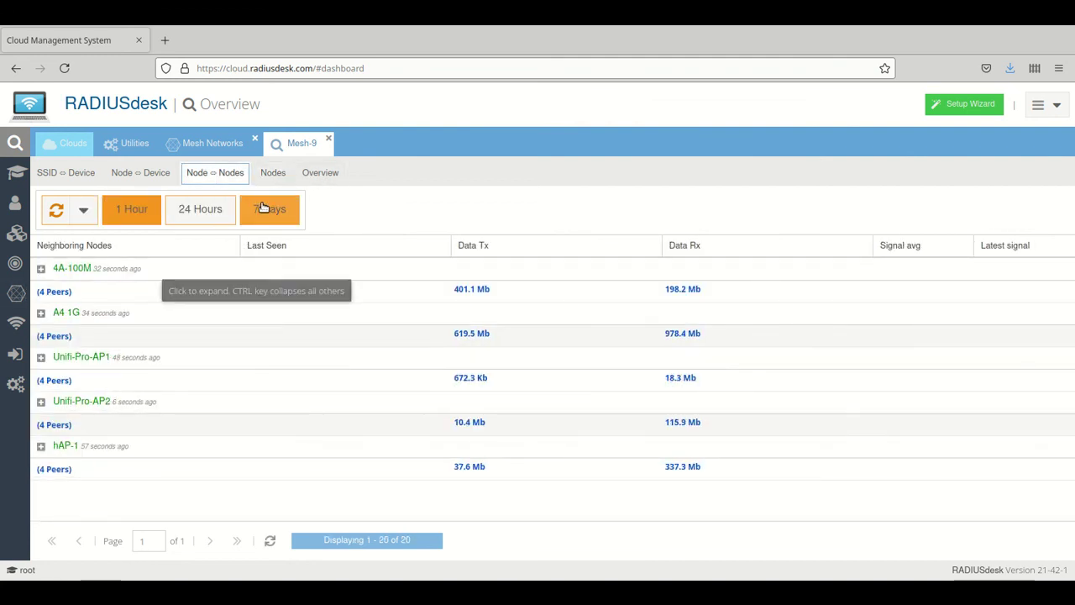
click(274, 172)
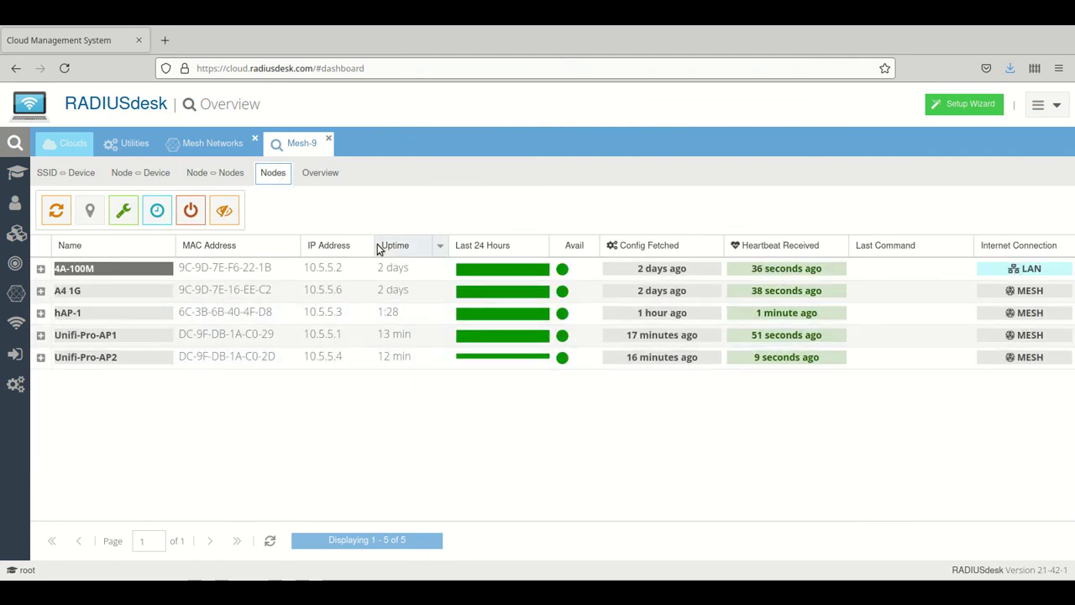
click(320, 172)
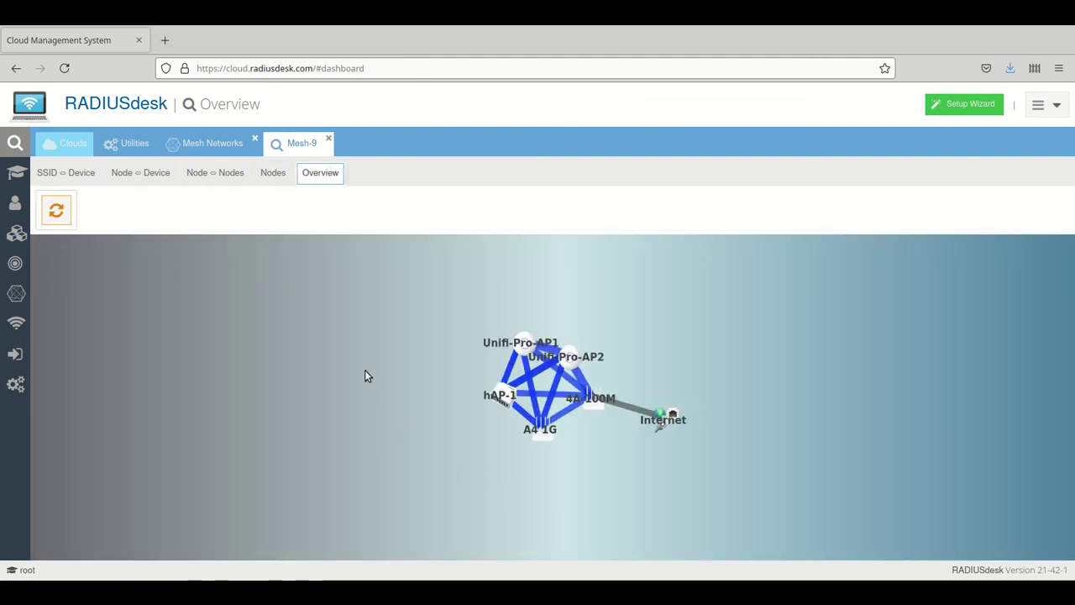